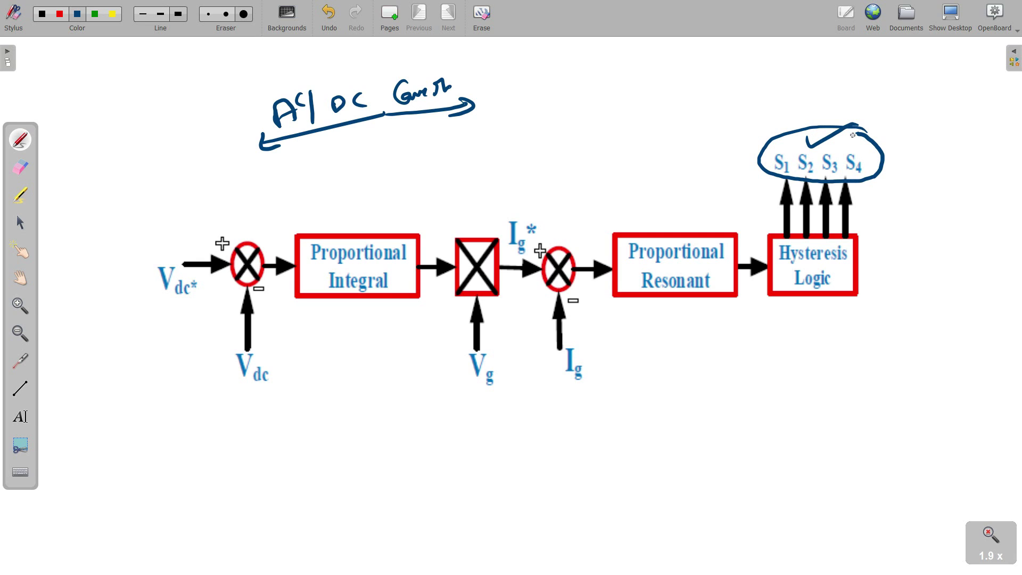
# Step: Circle the Vdc*, Vdc, Vg, Ig and Ig* signals in the control diagram and draw a curved arrow into the Proportional Integral block
pyautogui.moveTo(162, 252)
pyautogui.mouseDown()
pyautogui.moveTo(187, 315)
pyautogui.moveTo(186, 262)
pyautogui.moveTo(151, 261)
pyautogui.mouseUp()
pyautogui.moveTo(284, 350)
pyautogui.mouseDown()
pyautogui.moveTo(214, 356)
pyautogui.moveTo(290, 384)
pyautogui.moveTo(284, 349)
pyautogui.mouseUp()
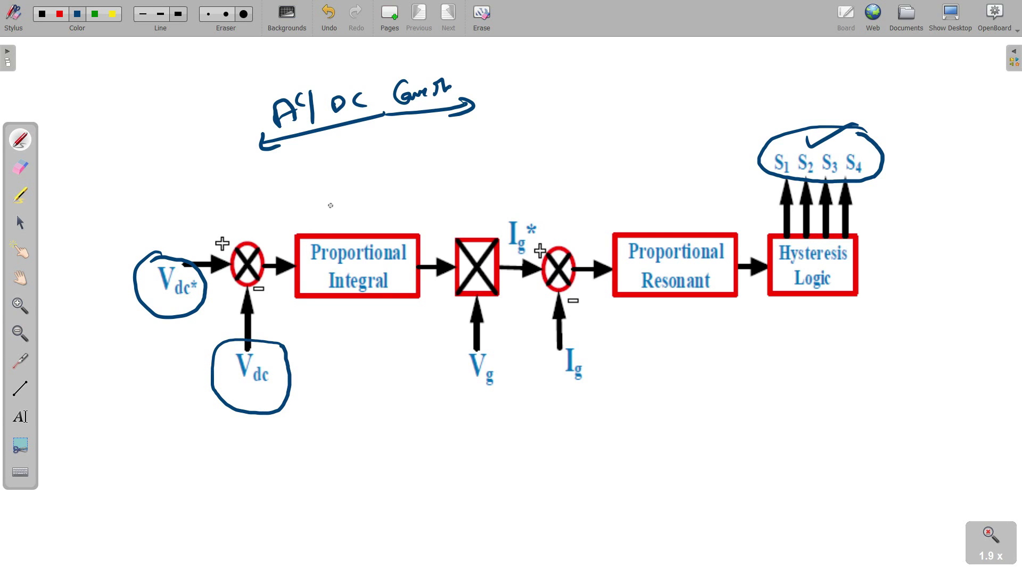
pyautogui.moveTo(276, 234)
pyautogui.mouseDown()
pyautogui.moveTo(313, 202)
pyautogui.moveTo(348, 212)
pyautogui.mouseUp()
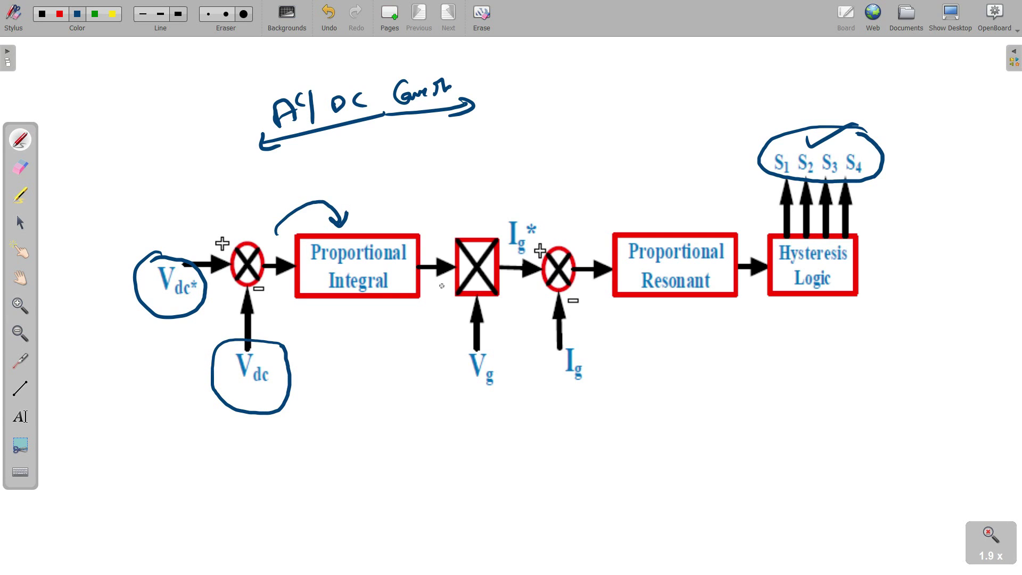
pyautogui.moveTo(488, 355)
pyautogui.mouseDown()
pyautogui.moveTo(515, 366)
pyautogui.moveTo(479, 347)
pyautogui.mouseUp()
pyautogui.moveTo(583, 337)
pyautogui.mouseDown()
pyautogui.moveTo(601, 367)
pyautogui.moveTo(577, 346)
pyautogui.mouseUp()
pyautogui.moveTo(513, 215)
pyautogui.mouseDown()
pyautogui.moveTo(527, 255)
pyautogui.moveTo(524, 207)
pyautogui.mouseUp()
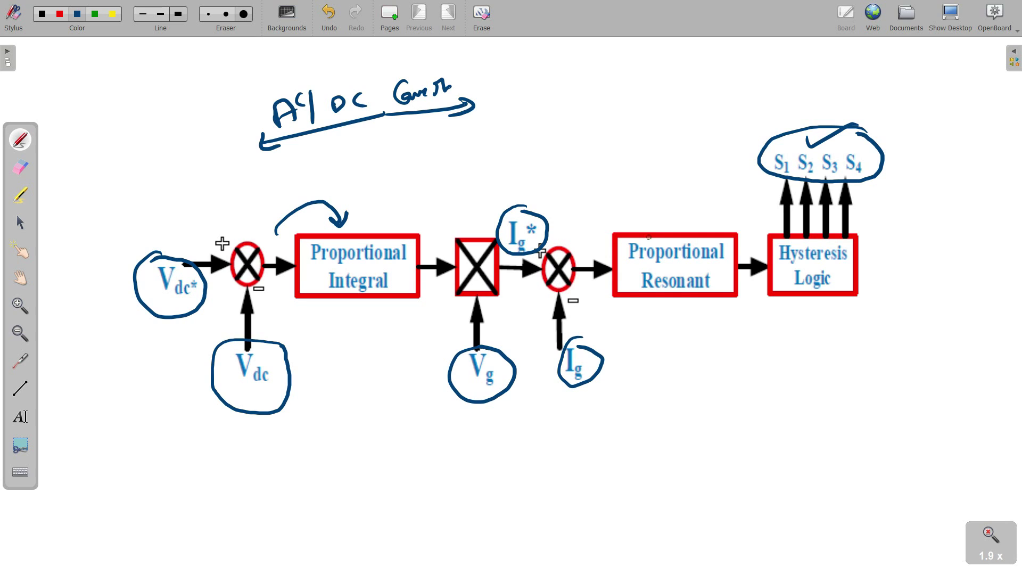
# Step: Write "P.R" with a check mark above the Proportional Resonant block and mark the Hysteresis Logic block
pyautogui.moveTo(652, 212)
pyautogui.mouseDown()
pyautogui.moveTo(650, 229)
pyautogui.moveTo(654, 215)
pyautogui.mouseUp()
pyautogui.moveTo(661, 221); pyautogui.dragTo(673, 228)
pyautogui.moveTo(675, 205); pyautogui.dragTo(688, 224)
pyautogui.moveTo(647, 187)
pyautogui.mouseDown()
pyautogui.moveTo(649, 200)
pyautogui.moveTo(692, 174)
pyautogui.mouseUp()
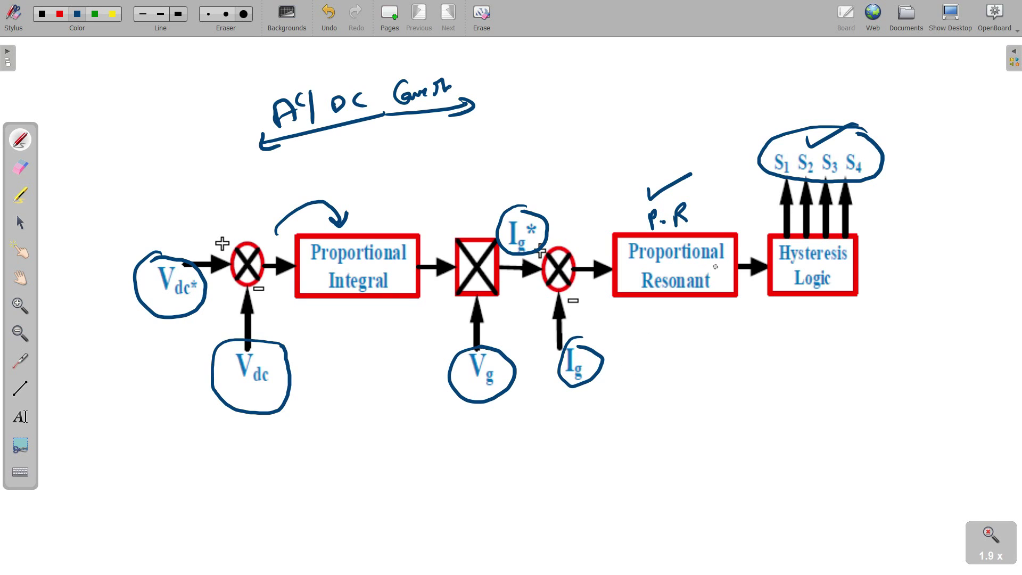
pyautogui.moveTo(754, 246)
pyautogui.mouseDown()
pyautogui.moveTo(770, 210)
pyautogui.moveTo(759, 212)
pyautogui.mouseUp()
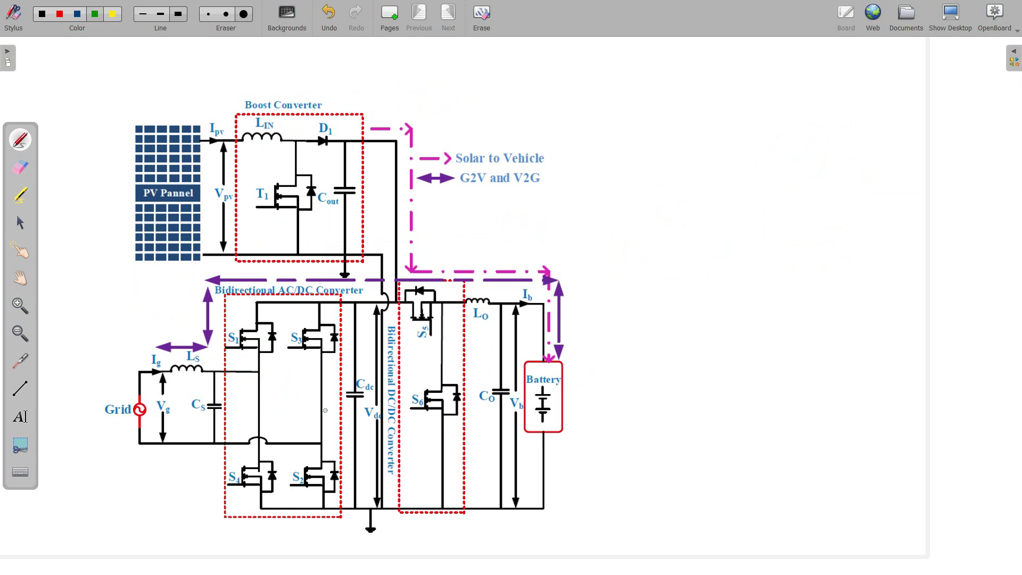
# Step: Label the PV panel "Solar PV", circle and tick the boost converter parts, and draw an arrow from T1 to a "C.S" note in green
pyautogui.moveTo(143, 103)
pyautogui.mouseDown()
pyautogui.moveTo(165, 106)
pyautogui.moveTo(213, 76)
pyautogui.mouseUp()
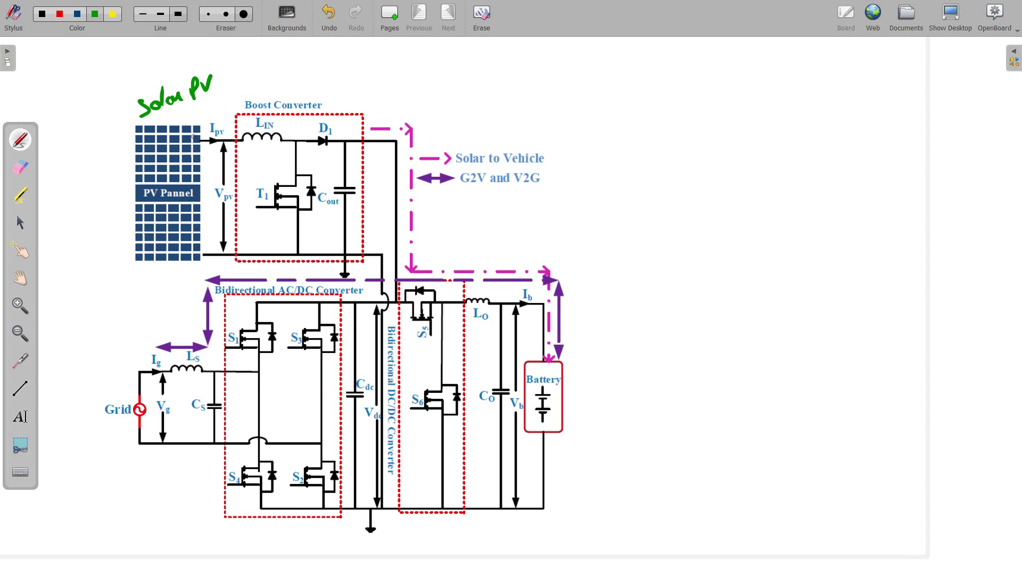
pyautogui.moveTo(284, 86)
pyautogui.mouseDown()
pyautogui.moveTo(241, 112)
pyautogui.moveTo(319, 109)
pyautogui.moveTo(268, 78)
pyautogui.mouseUp()
pyautogui.moveTo(259, 148); pyautogui.dragTo(337, 150)
pyautogui.moveTo(267, 217); pyautogui.dragTo(288, 213)
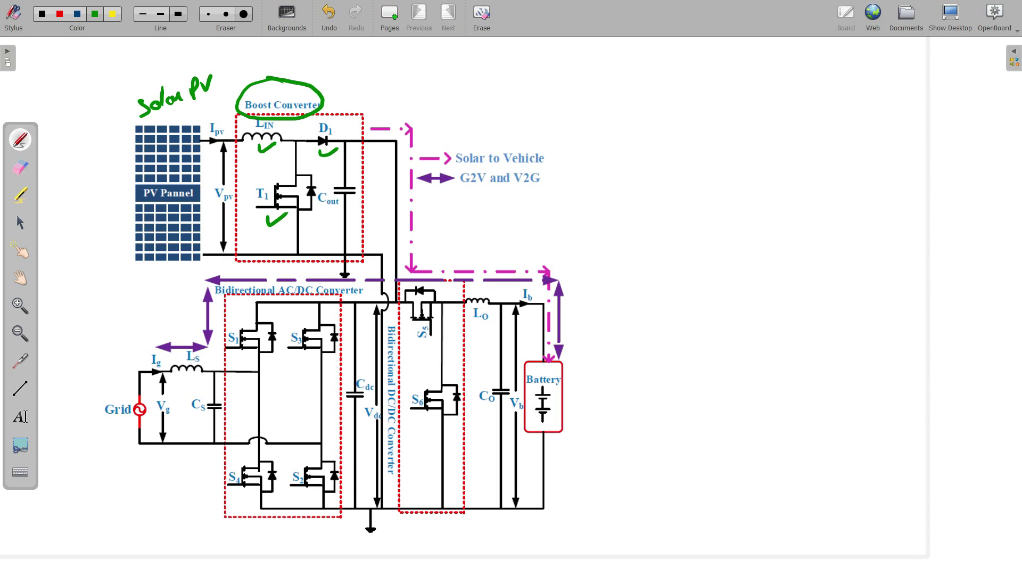
pyautogui.moveTo(273, 172)
pyautogui.mouseDown()
pyautogui.moveTo(254, 201)
pyautogui.moveTo(269, 167)
pyautogui.moveTo(451, 222)
pyautogui.moveTo(554, 203)
pyautogui.moveTo(559, 221)
pyautogui.moveTo(616, 211)
pyautogui.mouseUp()
pyautogui.click(607, 205)
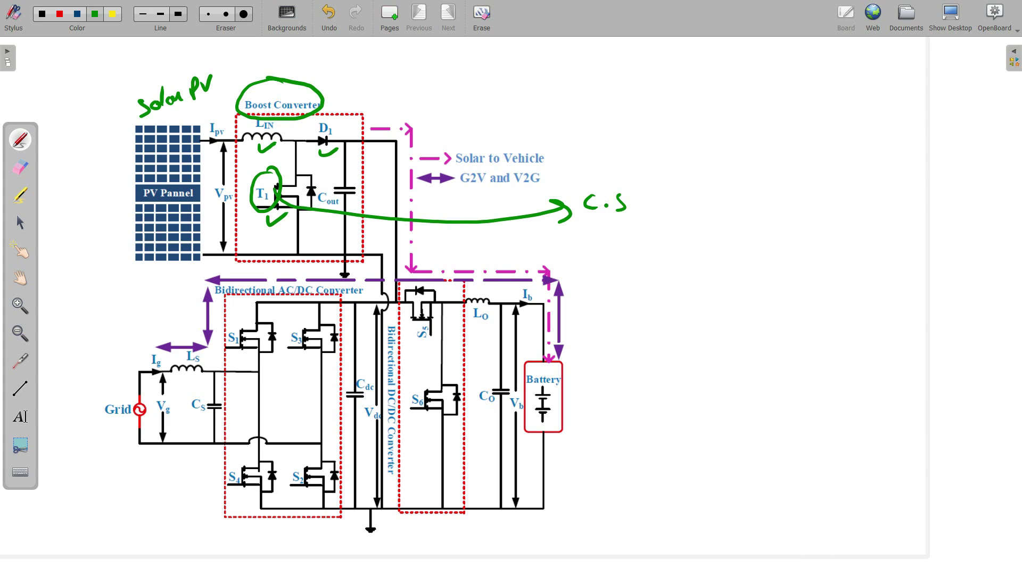
# Step: Circle the grid, the Ls-Cs filter, the Bidirectional AC/DC Converter label and Cdc, and mark switches S1 to S4
pyautogui.moveTo(122, 392)
pyautogui.mouseDown()
pyautogui.moveTo(101, 426)
pyautogui.moveTo(135, 392)
pyautogui.mouseUp()
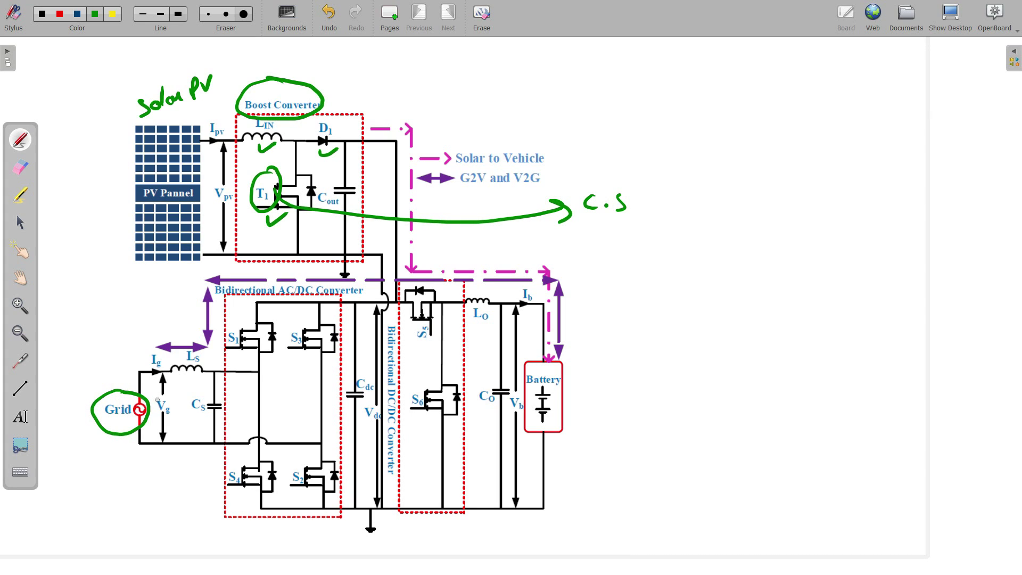
pyautogui.moveTo(200, 349)
pyautogui.mouseDown()
pyautogui.moveTo(176, 362)
pyautogui.moveTo(184, 409)
pyautogui.moveTo(198, 347)
pyautogui.mouseUp()
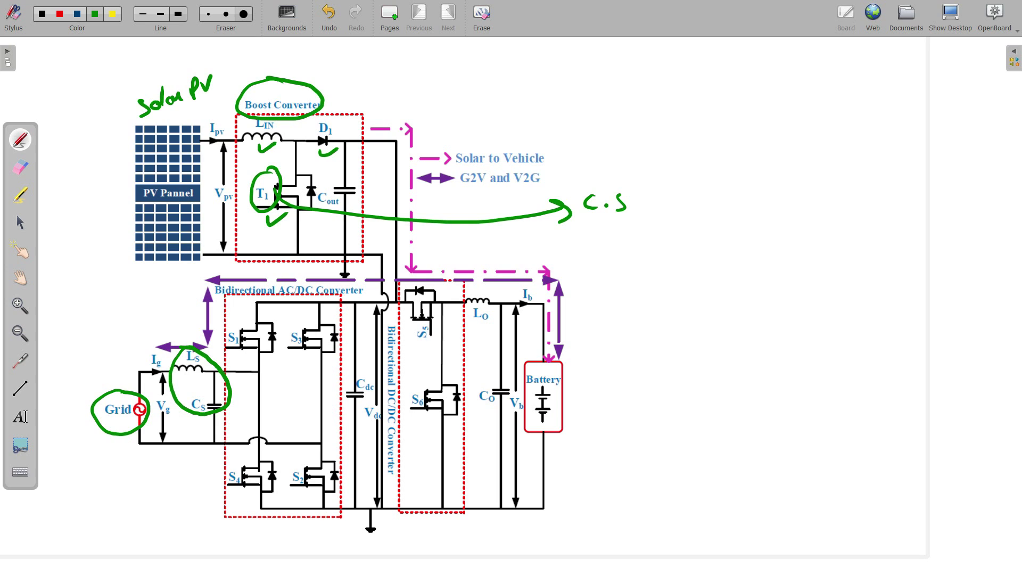
pyautogui.moveTo(296, 282)
pyautogui.mouseDown()
pyautogui.moveTo(208, 295)
pyautogui.moveTo(381, 306)
pyautogui.moveTo(238, 277)
pyautogui.mouseUp()
pyautogui.click(257, 352)
pyautogui.click(295, 362)
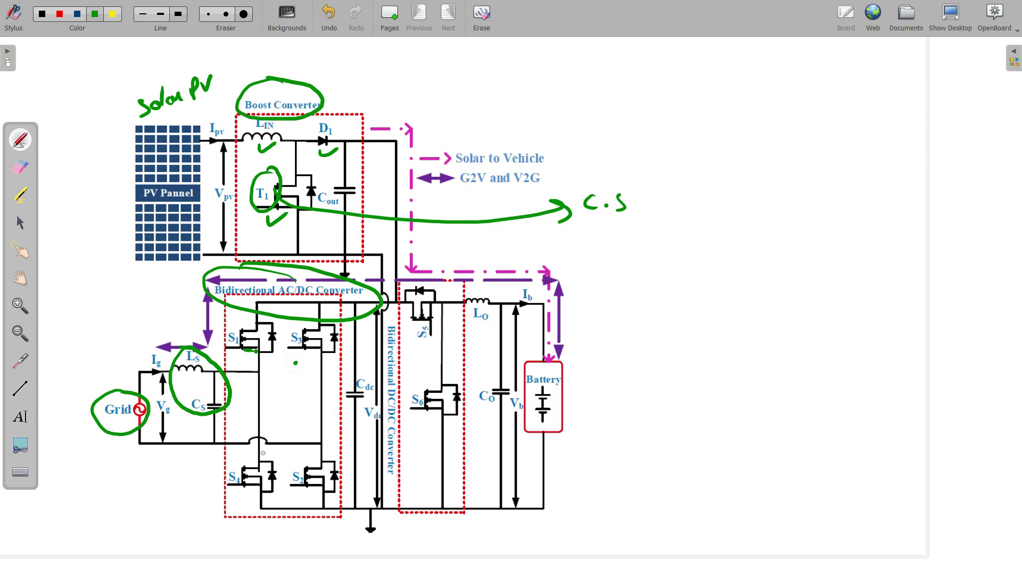
pyautogui.moveTo(236, 468); pyautogui.dragTo(239, 471)
pyautogui.moveTo(288, 469); pyautogui.dragTo(293, 472)
pyautogui.moveTo(359, 367)
pyautogui.mouseDown()
pyautogui.moveTo(340, 386)
pyautogui.moveTo(373, 373)
pyautogui.mouseUp()
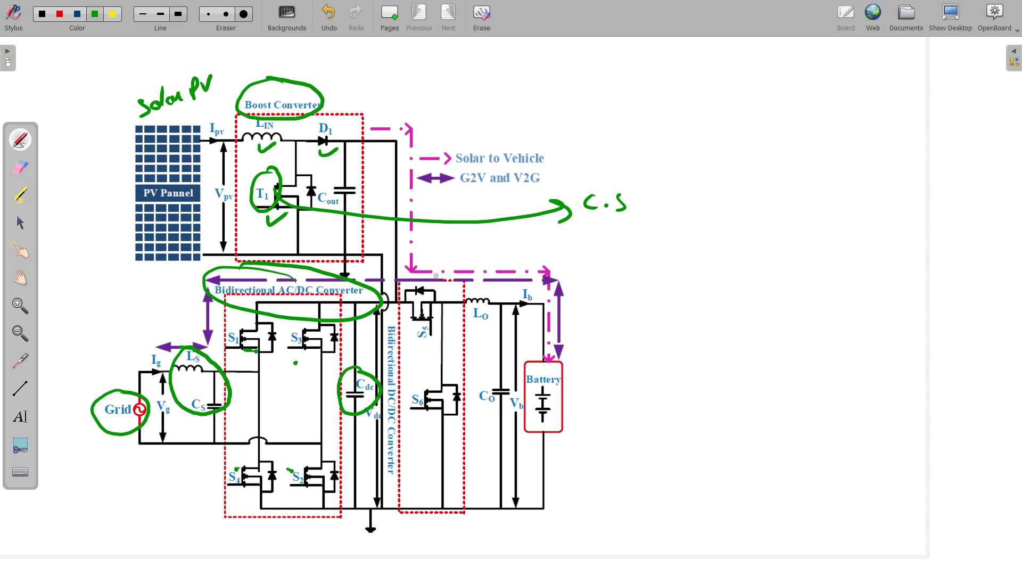
# Step: Circle the bidirectional DC/DC converter with its switches S5 and S6, the Lo-Co output filter and the battery
pyautogui.moveTo(436, 276)
pyautogui.mouseDown()
pyautogui.moveTo(396, 332)
pyautogui.moveTo(421, 434)
pyautogui.moveTo(482, 410)
pyautogui.moveTo(436, 274)
pyautogui.mouseUp()
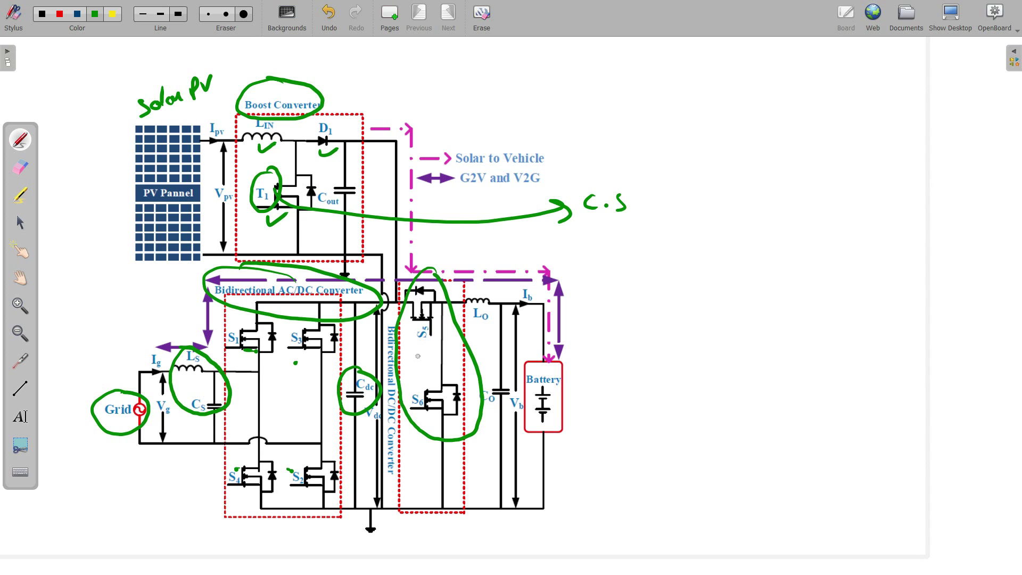
pyautogui.moveTo(433, 322)
pyautogui.mouseDown()
pyautogui.moveTo(425, 357)
pyautogui.moveTo(438, 324)
pyautogui.mouseUp()
pyautogui.moveTo(422, 389)
pyautogui.mouseDown()
pyautogui.moveTo(410, 408)
pyautogui.moveTo(428, 391)
pyautogui.mouseUp()
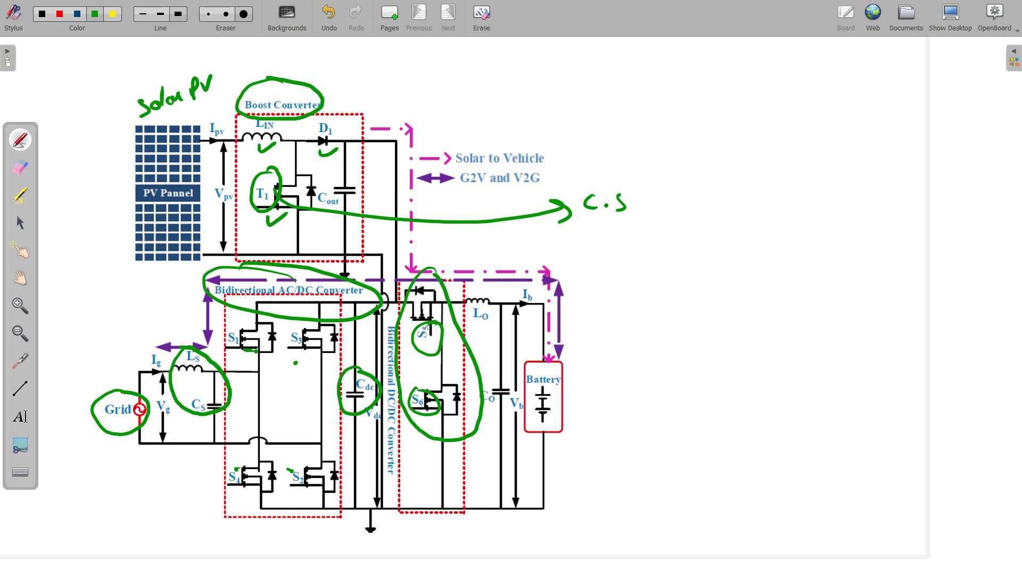
pyautogui.moveTo(488, 282)
pyautogui.mouseDown()
pyautogui.moveTo(457, 381)
pyautogui.moveTo(511, 417)
pyautogui.moveTo(485, 280)
pyautogui.mouseUp()
pyautogui.moveTo(583, 365)
pyautogui.mouseDown()
pyautogui.moveTo(533, 362)
pyautogui.moveTo(591, 379)
pyautogui.moveTo(562, 356)
pyautogui.mouseUp()
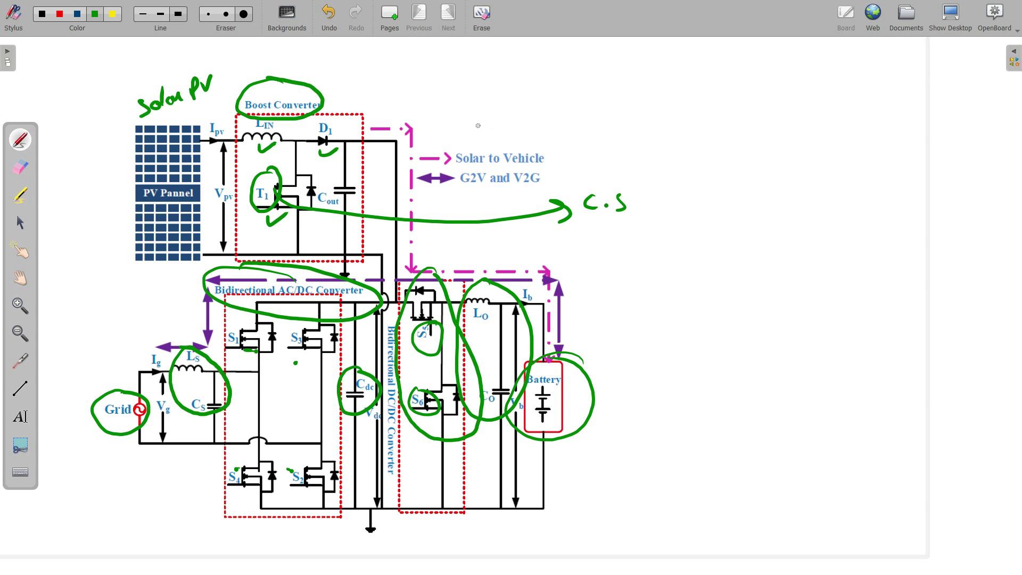
# Step: Draw an arrow from the power-flow legend to a handwritten numbered list: 1 Solar to V, 2 G2V, 3 V2G
pyautogui.moveTo(449, 131)
pyautogui.mouseDown()
pyautogui.moveTo(814, 144)
pyautogui.moveTo(879, 122)
pyautogui.moveTo(724, 187)
pyautogui.moveTo(783, 179)
pyautogui.moveTo(820, 198)
pyautogui.moveTo(848, 178)
pyautogui.mouseUp()
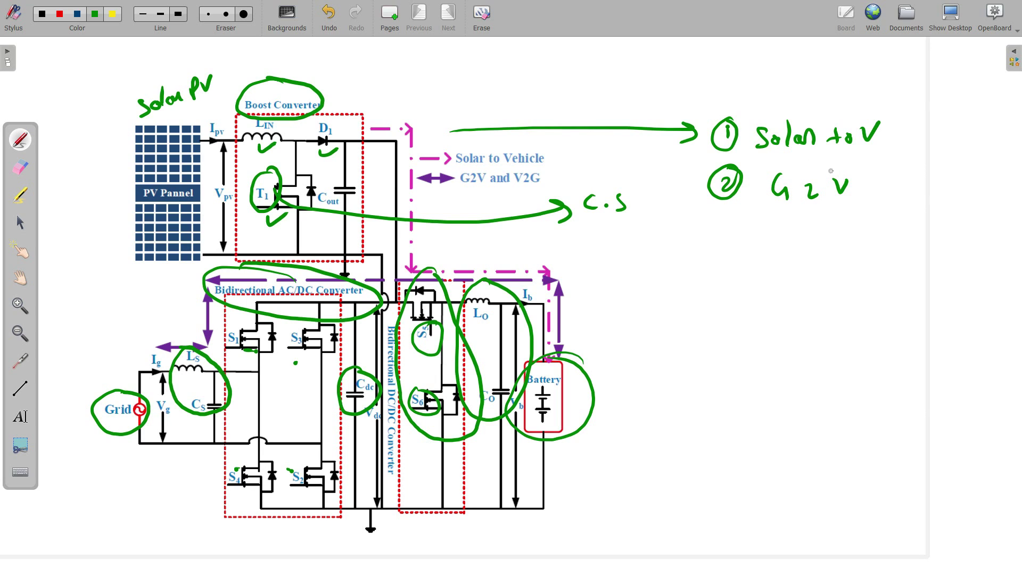
pyautogui.moveTo(724, 240)
pyautogui.mouseDown()
pyautogui.moveTo(730, 255)
pyautogui.moveTo(730, 229)
pyautogui.moveTo(843, 260)
pyautogui.mouseUp()
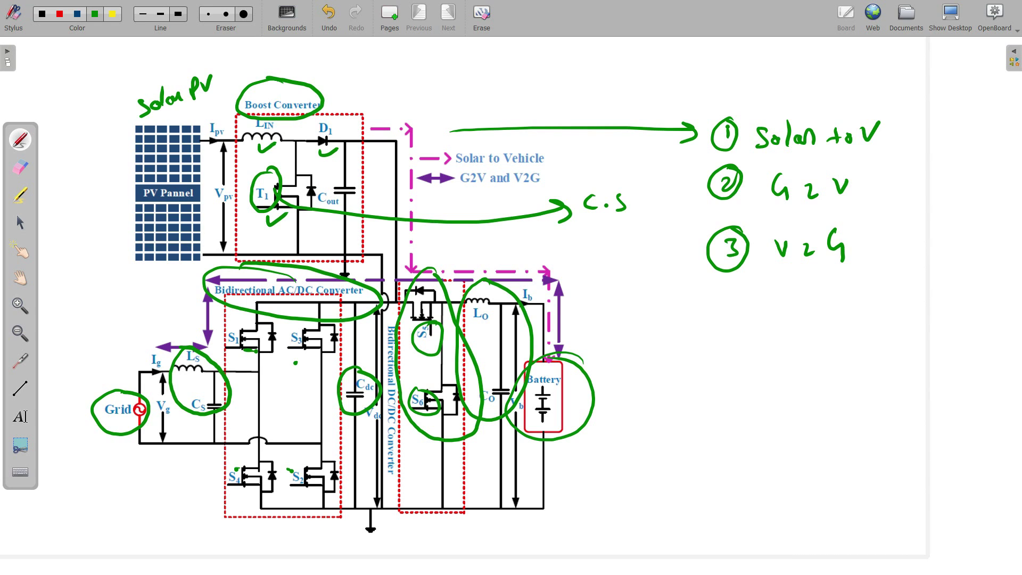
# Step: Switch to the EVC_with_PV model in Simulink and examine the PV Array and Irradiance Temp1 blocks
pyautogui.hotkey('alt', 'Tab')
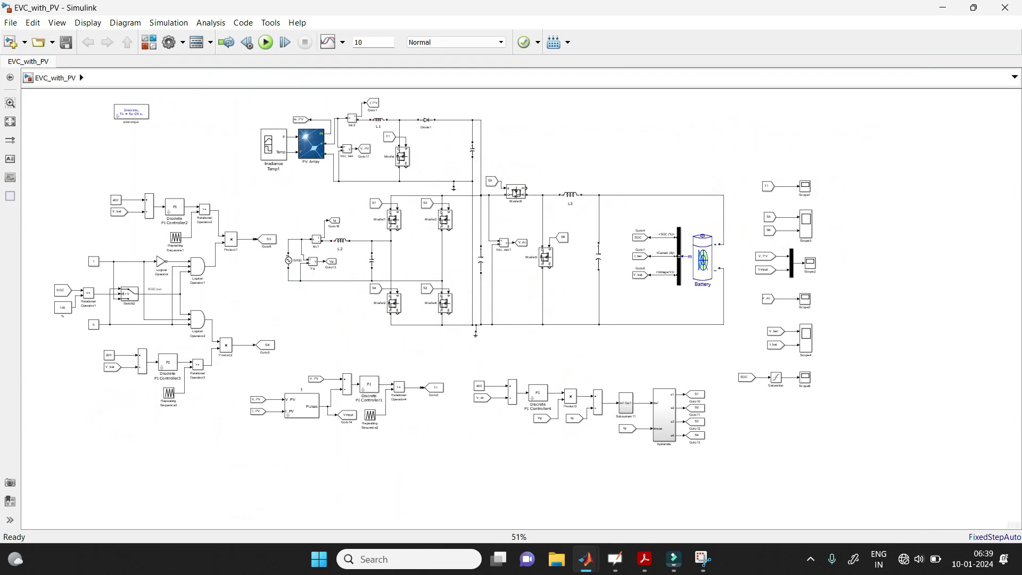
pyautogui.scroll(5, 308, 101)
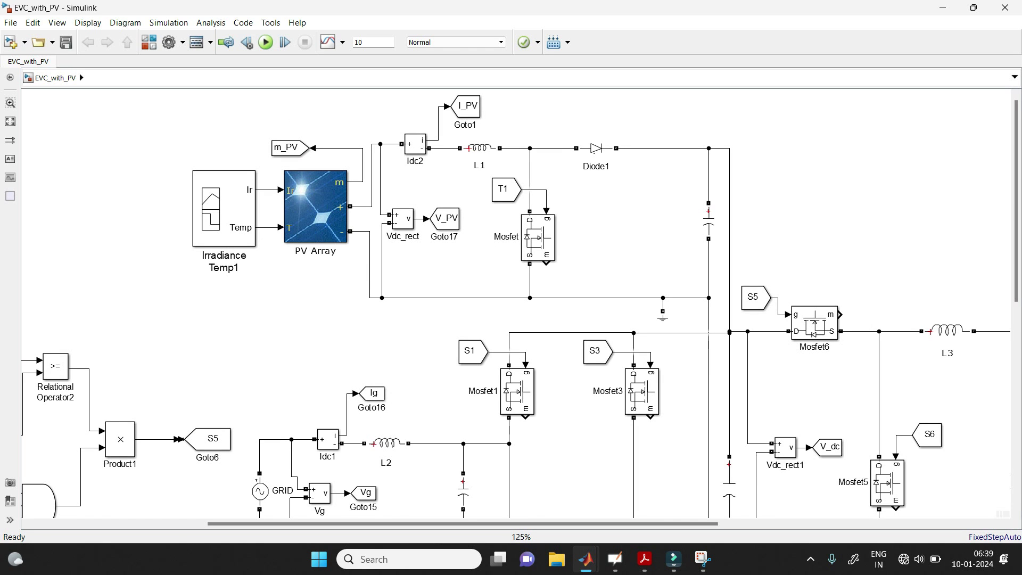
pyautogui.click(315, 207)
pyautogui.scroll(3, 314, 196)
pyautogui.click(170, 214)
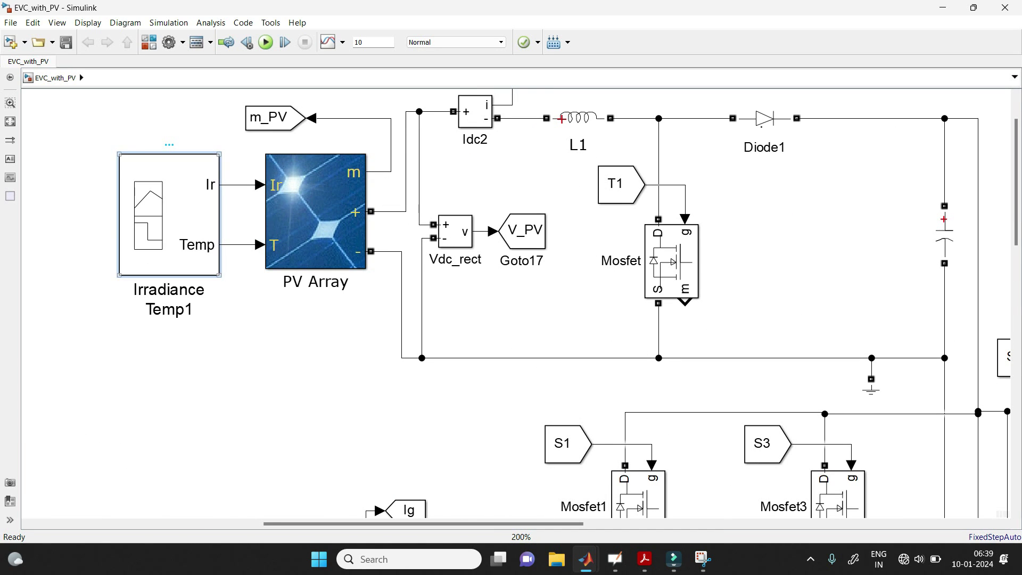
# Step: Examine the boost converter's inductor L1, Mosfet and Diode1, and the Idc2 and Vdc_rect measurement blocks
pyautogui.scroll(-4, 283, 195)
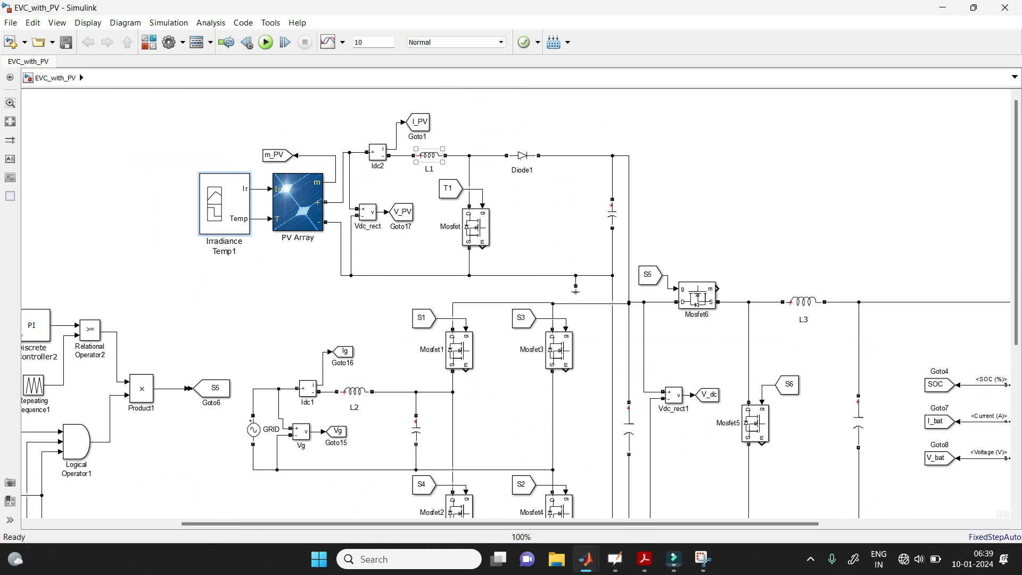
pyautogui.scroll(3, 432, 155)
pyautogui.click(430, 155)
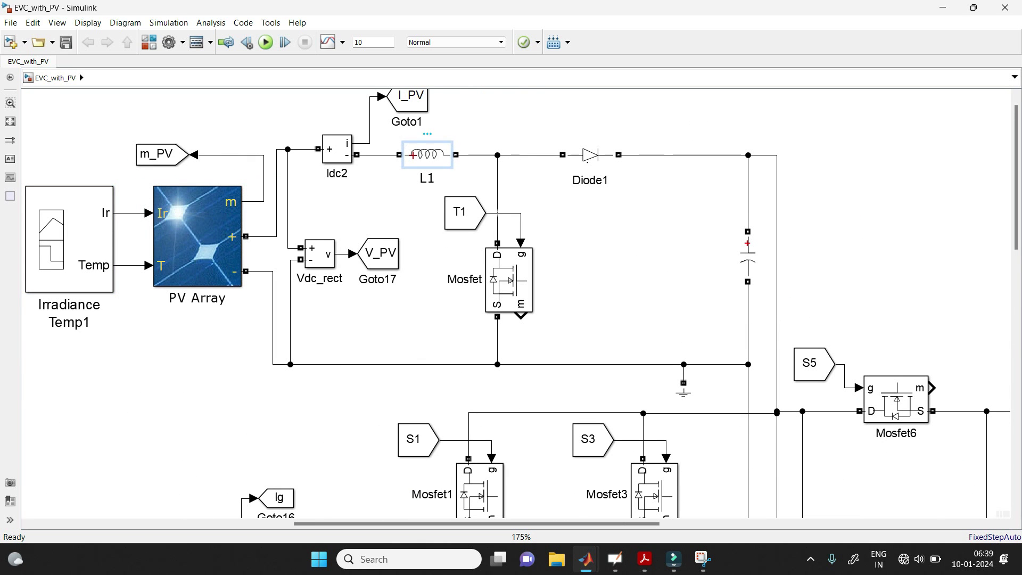
pyautogui.click(508, 276)
pyautogui.click(590, 155)
pyautogui.scroll(-1, 384, 188)
pyautogui.scroll(1, 340, 199)
pyautogui.scroll(-2, 340, 200)
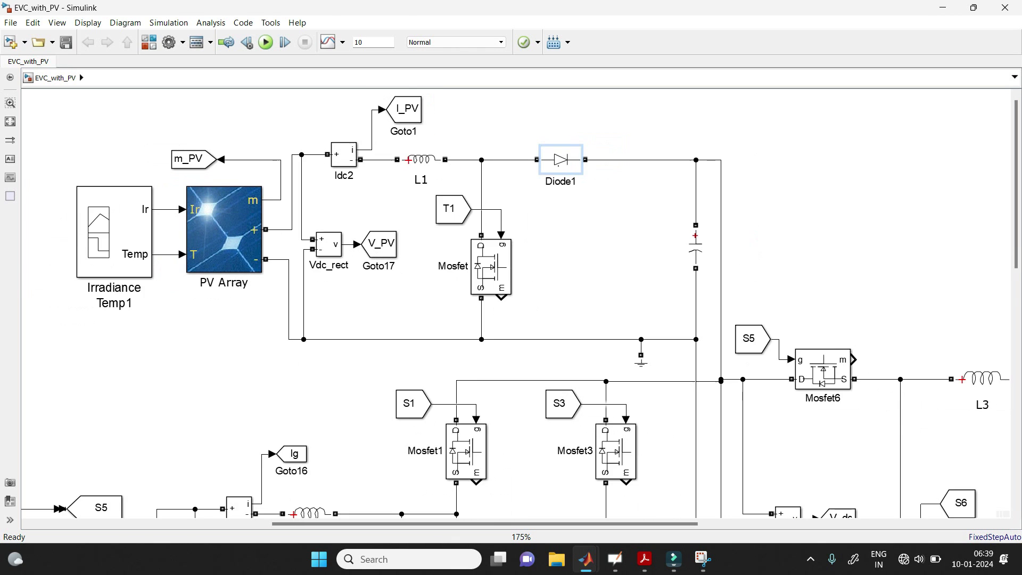
pyautogui.click(343, 162)
pyautogui.click(331, 236)
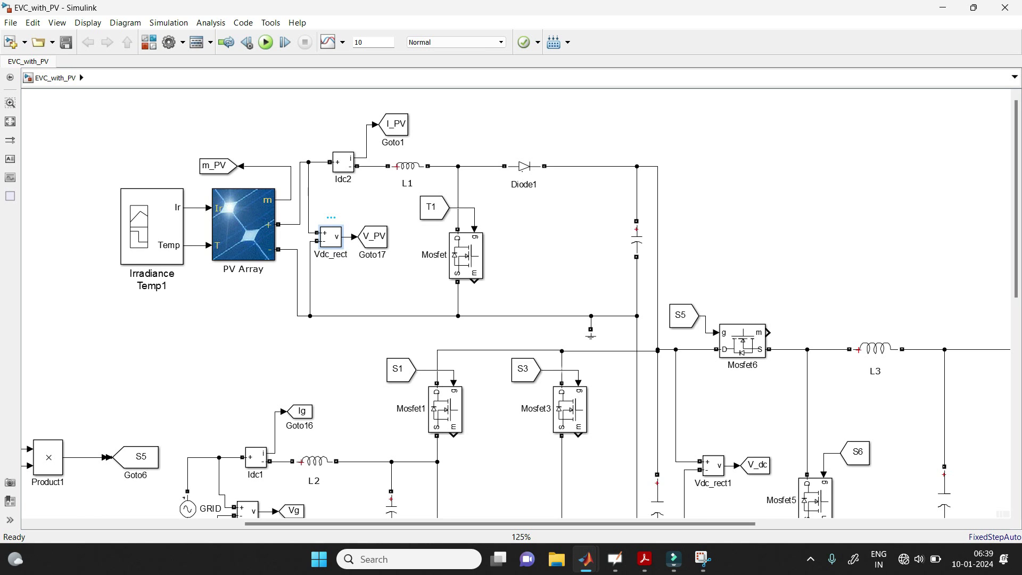
pyautogui.scroll(1, 482, 252)
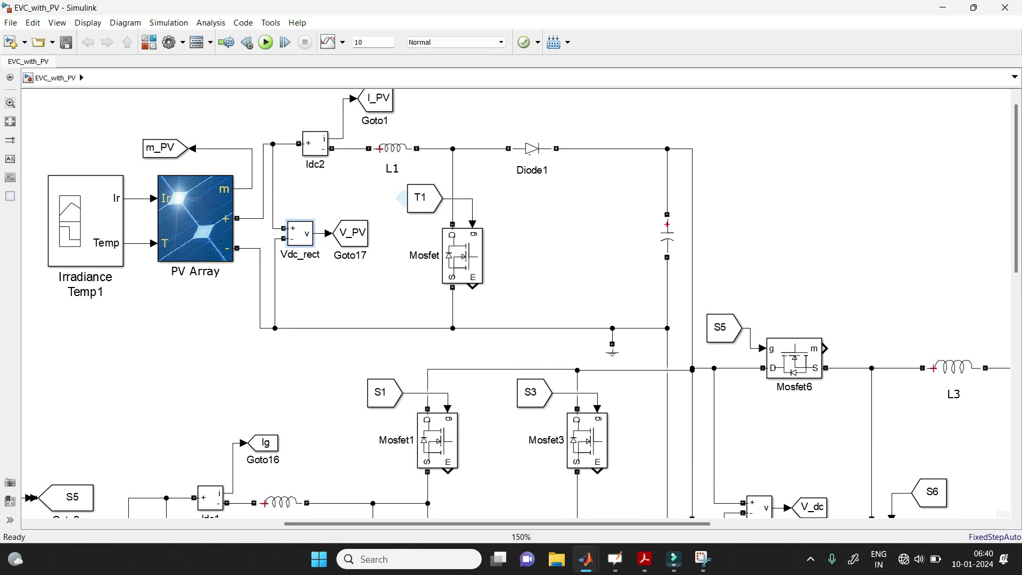
# Step: Trace the T1 gate signal of the boost converter Mosfet to its Goto source block
pyautogui.click(437, 198)
pyautogui.doubleClick(437, 198)
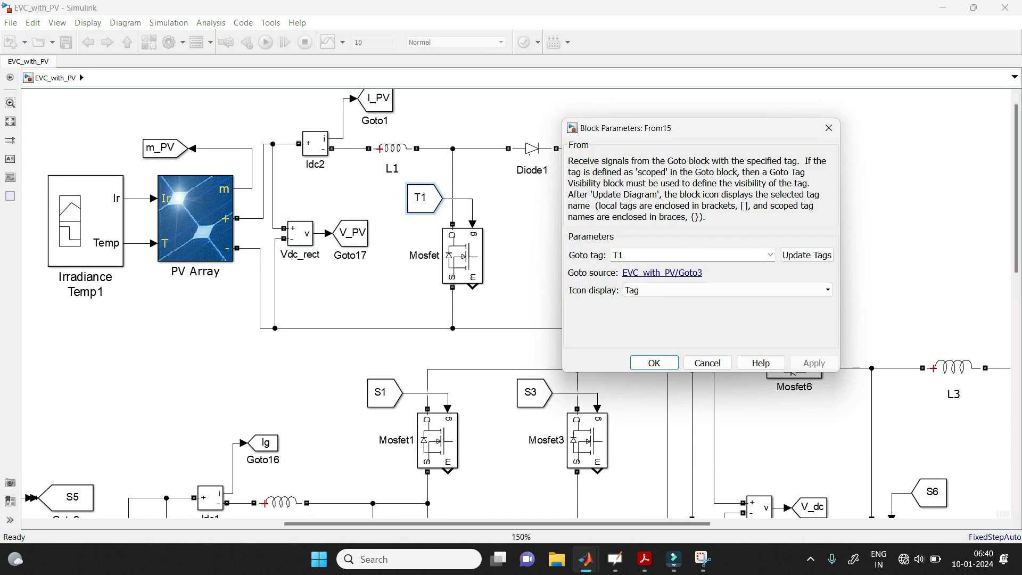
pyautogui.click(662, 273)
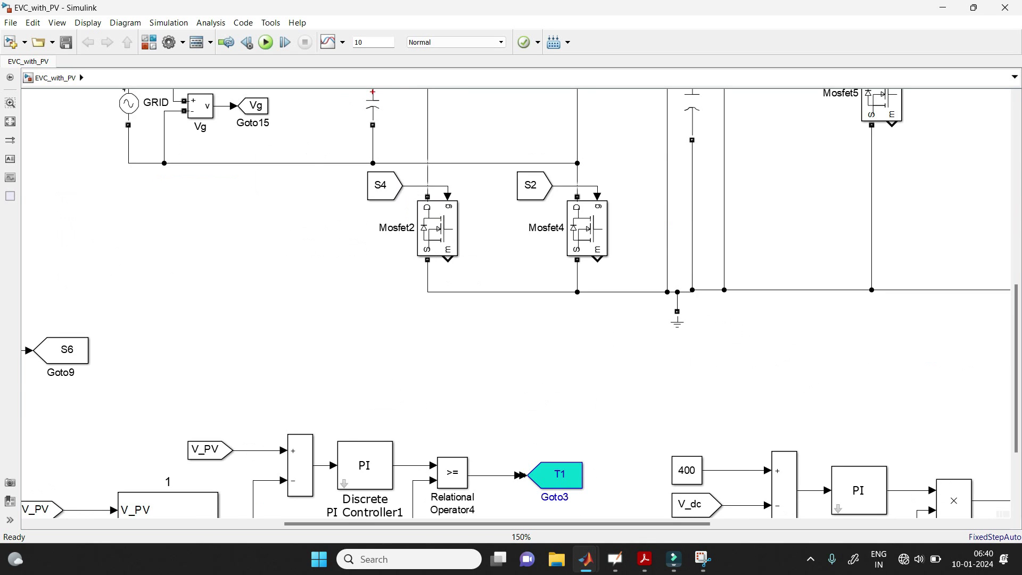
# Step: Examine the T1 pulse generation: V_PV and I_PV inputs, MPPT block, PI controller, Repeating Sequence2 and Goto3
pyautogui.moveTo(497, 524); pyautogui.dragTo(424, 523)
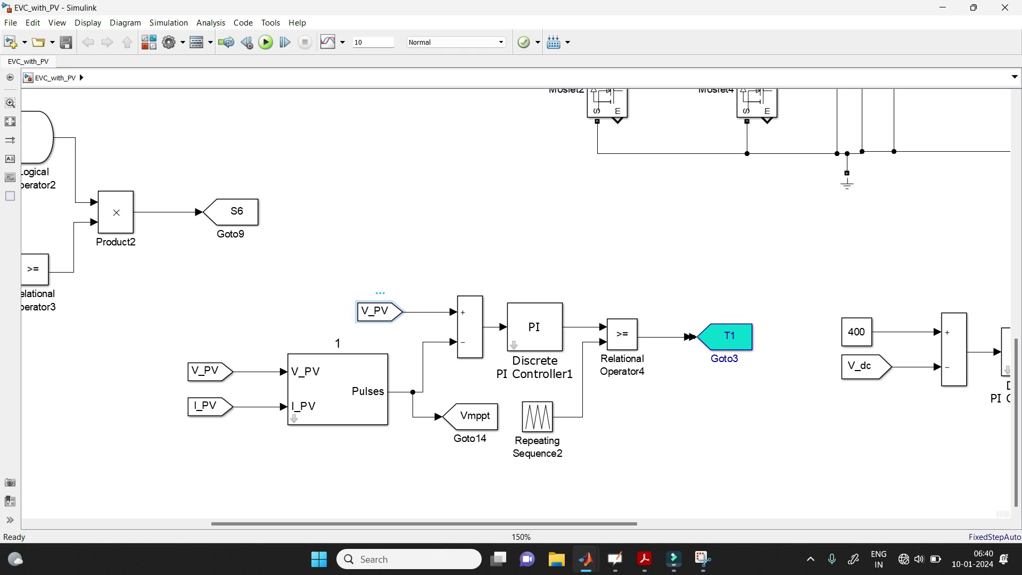
pyautogui.moveTo(187, 349); pyautogui.dragTo(366, 439)
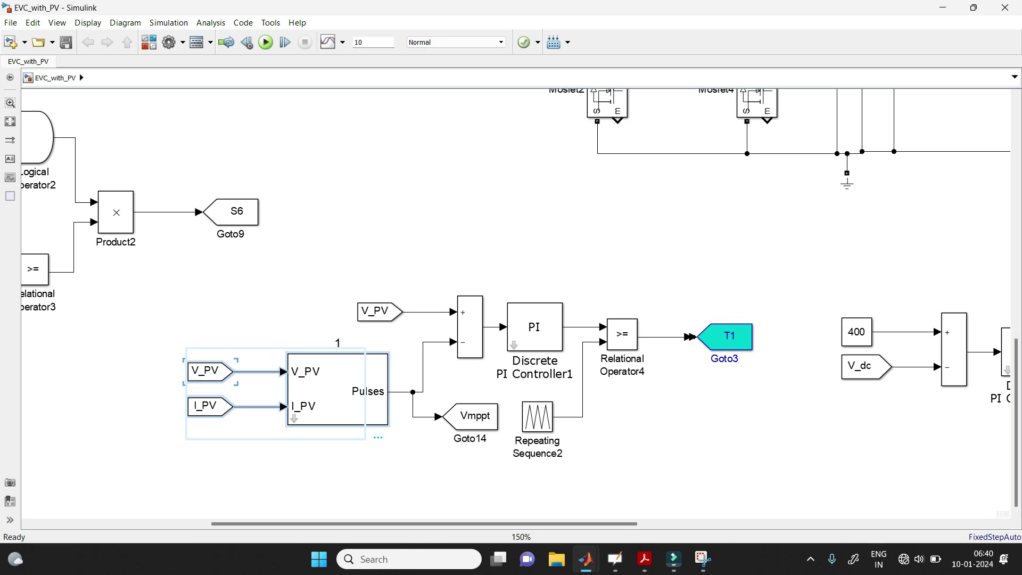
pyautogui.click(534, 328)
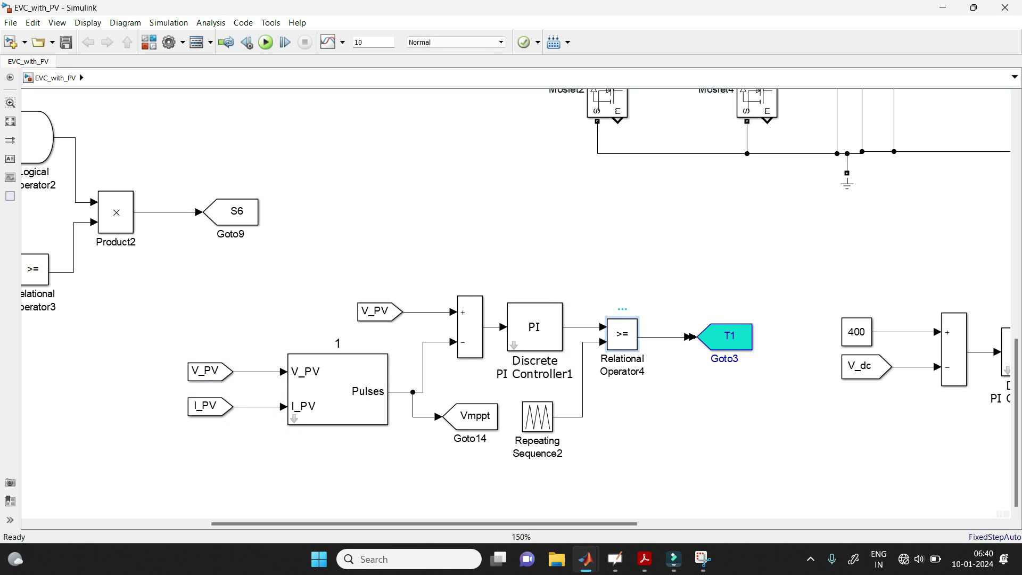
pyautogui.click(537, 417)
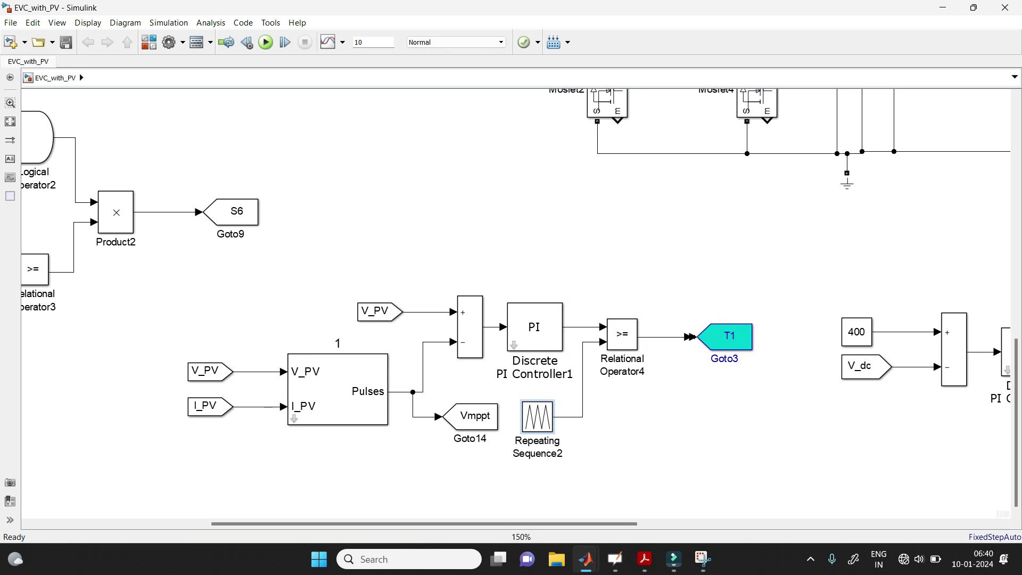
pyautogui.click(725, 336)
pyautogui.doubleClick(725, 337)
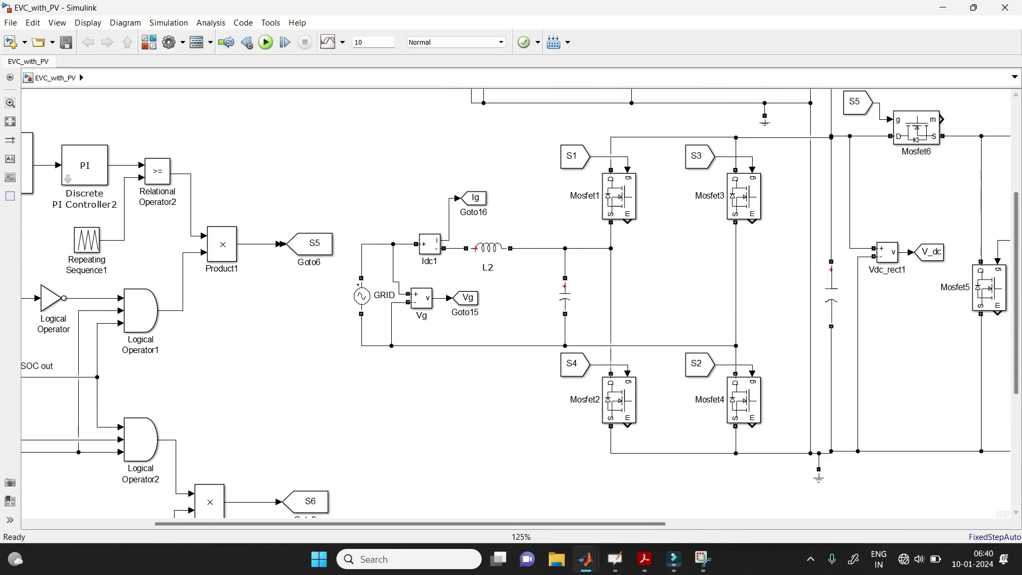
# Step: Examine the GRID source with its Idc1 current and Vg voltage measurement blocks in the AC/DC converter section
pyautogui.scroll(1, 434, 255)
pyautogui.click(346, 304)
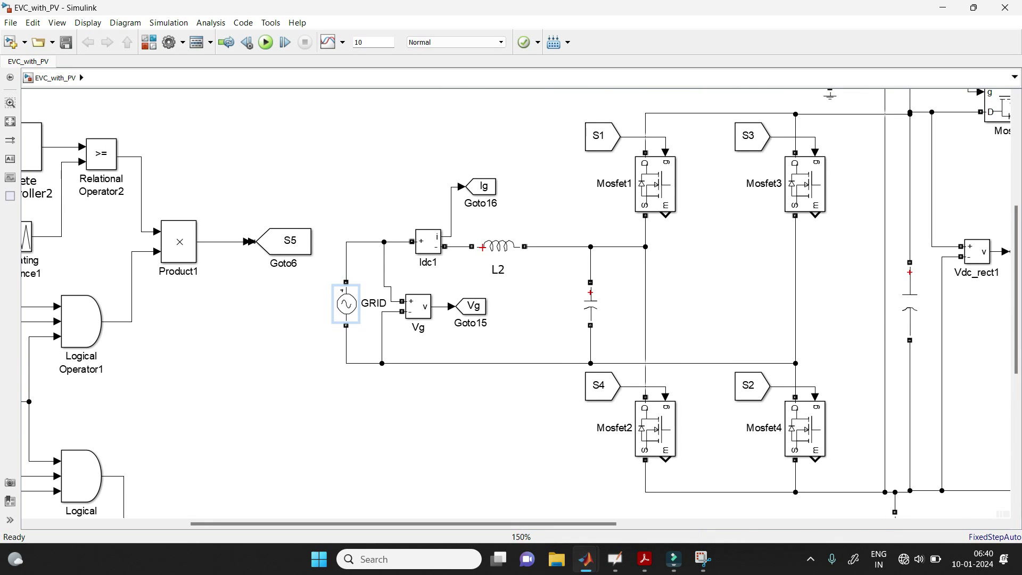
pyautogui.scroll(1, 437, 248)
pyautogui.click(434, 244)
pyautogui.click(418, 318)
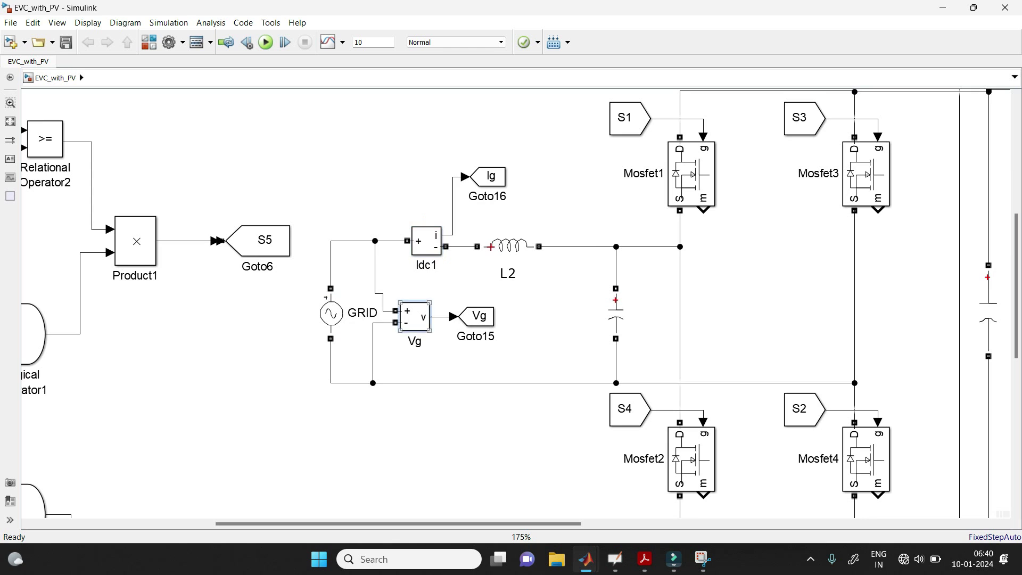
pyautogui.click(429, 243)
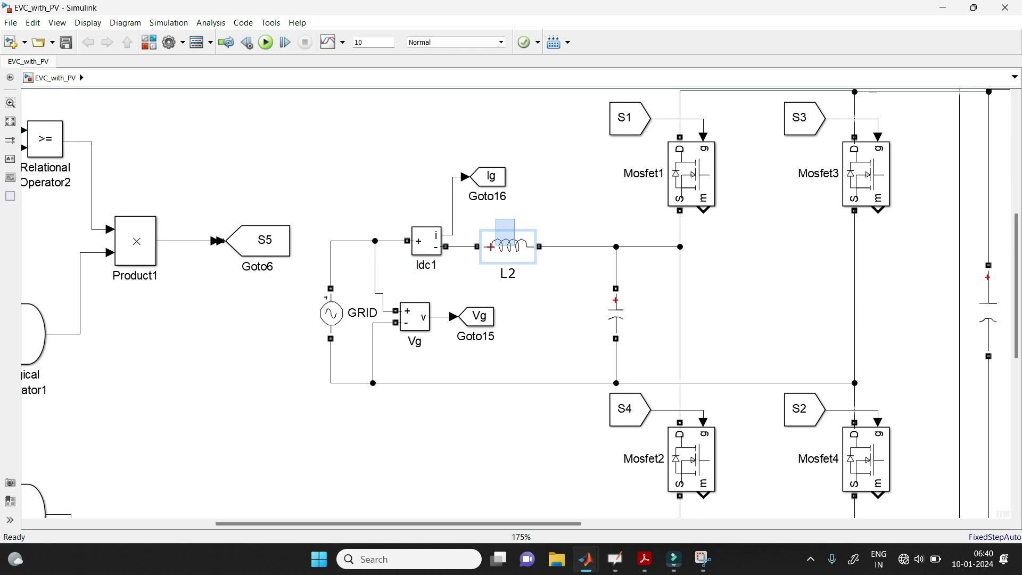
# Step: Examine the grid-side filter of the AC/DC converter: inductor L2 and the filter capacitor beside it
pyautogui.moveTo(497, 219); pyautogui.dragTo(638, 330)
pyautogui.click(467, 456)
pyautogui.moveTo(452, 524); pyautogui.dragTo(540, 524)
pyautogui.scroll(-3, 534, 371)
pyautogui.scroll(1, 508, 287)
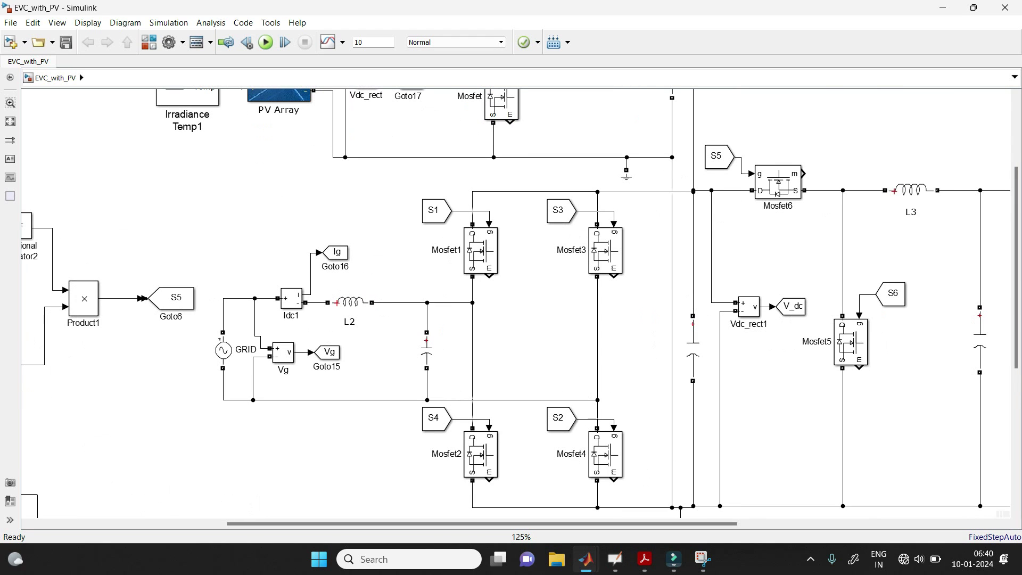
# Step: Examine the H-bridge switches Mosfet2, Mosfet3 and Mosfet4 and the DC-link capacitor at the converter output
pyautogui.click(605, 251)
pyautogui.click(605, 454)
pyautogui.click(481, 455)
pyautogui.moveTo(495, 523); pyautogui.dragTo(630, 524)
pyautogui.click(432, 348)
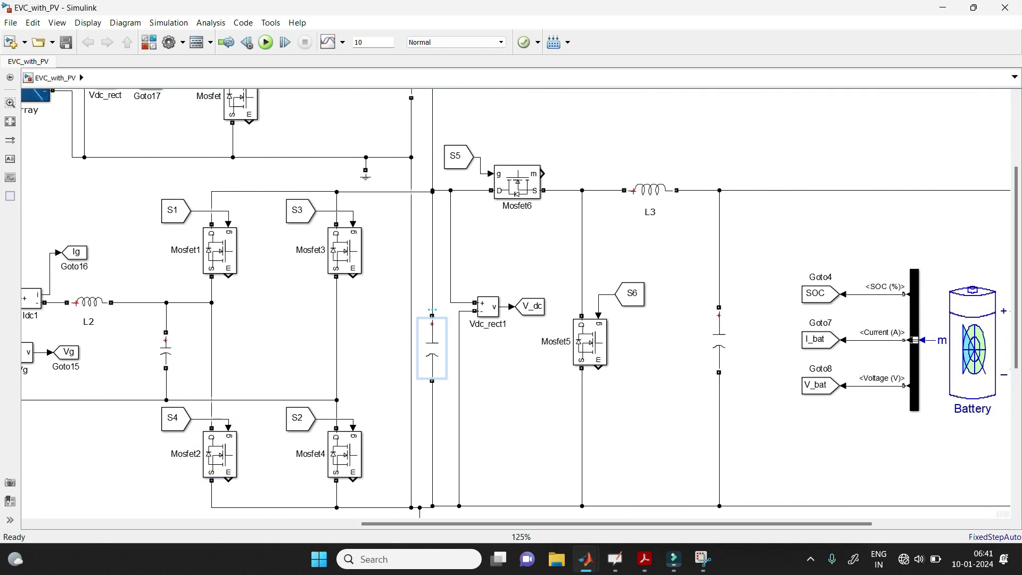
# Step: Examine the bidirectional DC/DC converter's Mosfet5, Mosfet6, L3 and output capacitor, and the Battery with its SOC, I_bat and V_bat outputs
pyautogui.moveTo(506, 139); pyautogui.dragTo(599, 374)
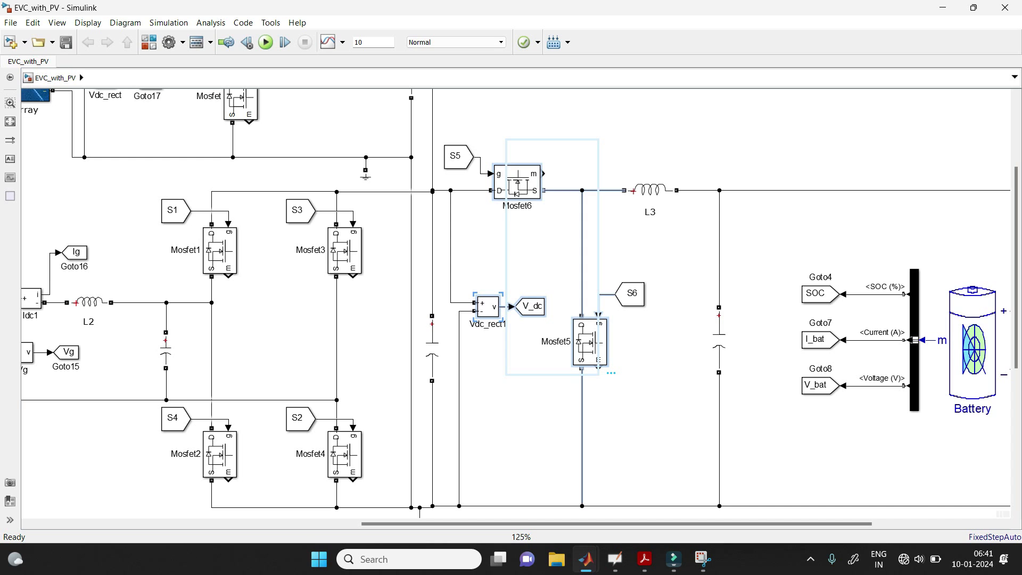
pyautogui.click(649, 190)
pyautogui.click(719, 341)
pyautogui.moveTo(671, 523); pyautogui.dragTo(744, 524)
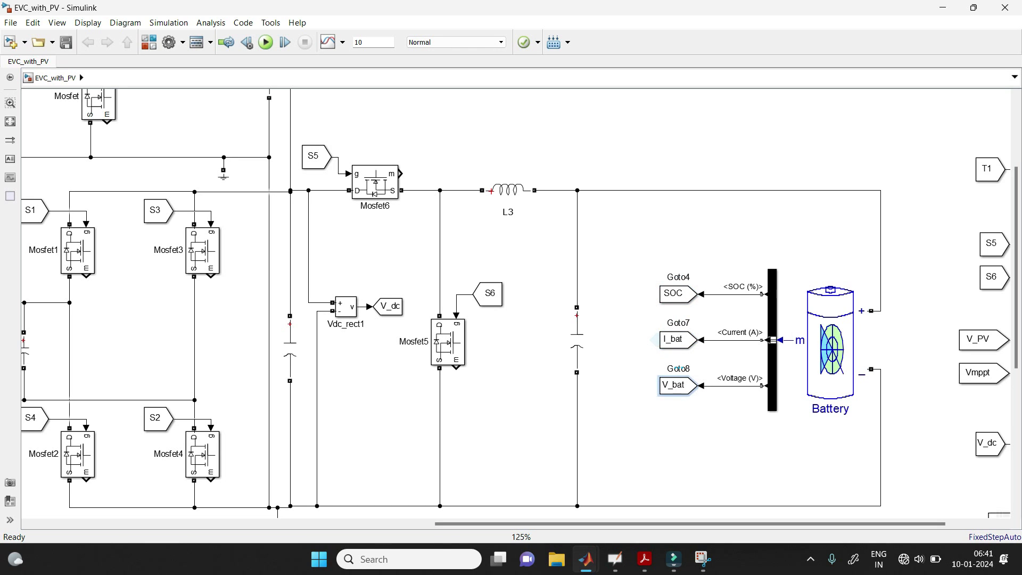
# Step: Trace the S5 gate signal of Mosfet6 to its Goto source block
pyautogui.hscroll(-3, 516, 298)
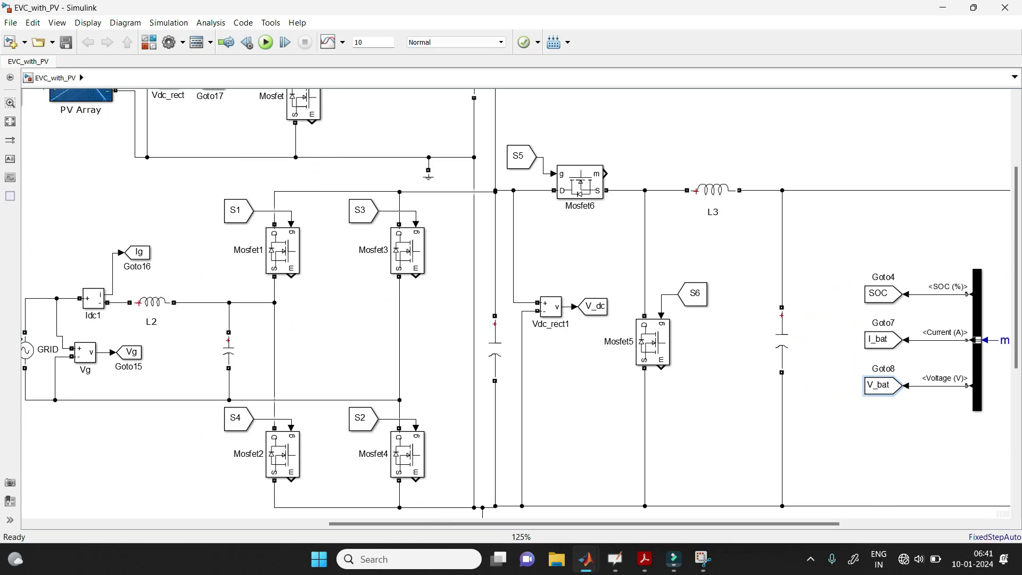
pyautogui.doubleClick(517, 155)
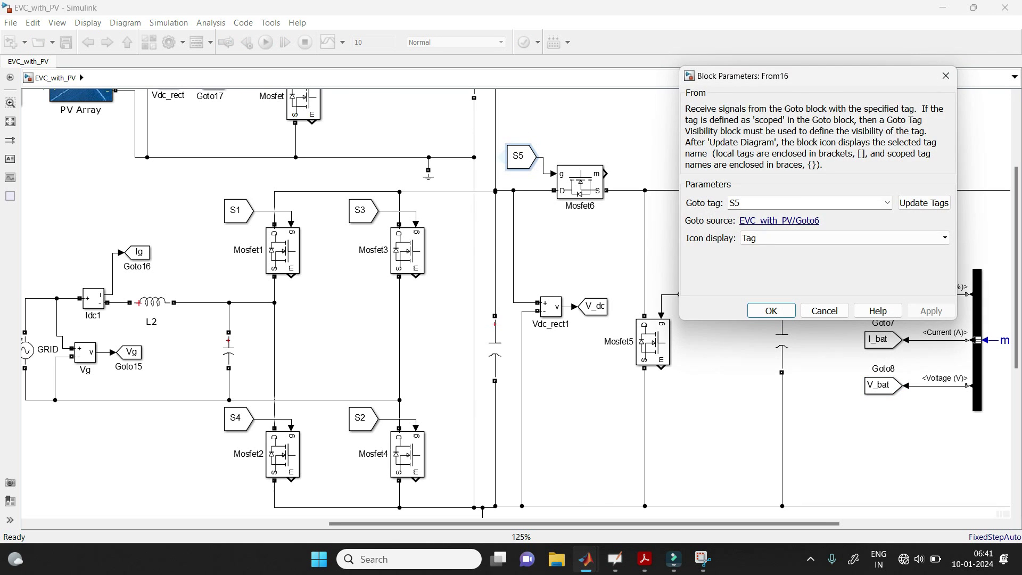
pyautogui.click(779, 220)
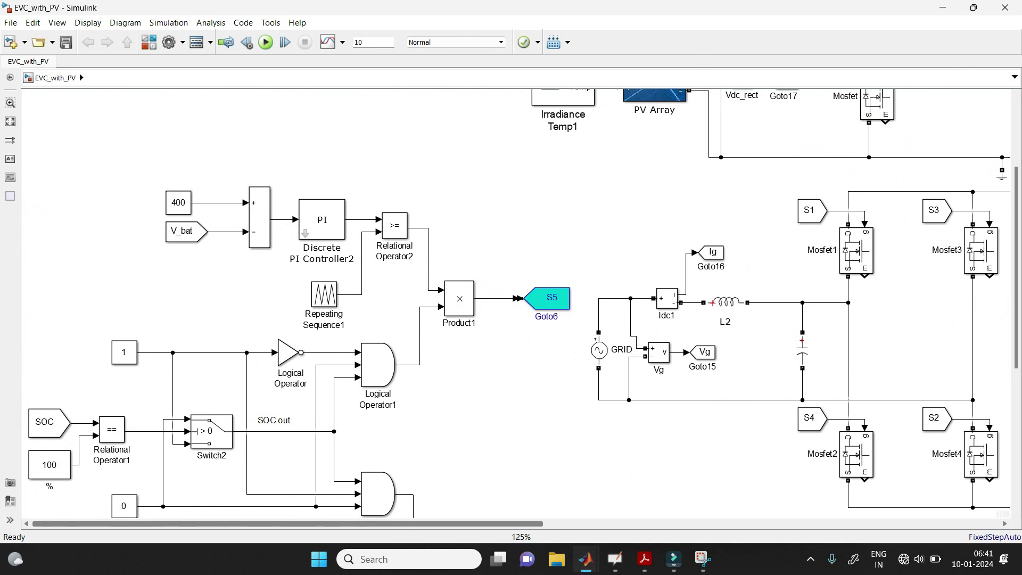
# Step: Examine the S5 pulse generation from the 400 reference and V_bat through Discrete PI Controller2, Relational Operator2 and Product1
pyautogui.click(178, 203)
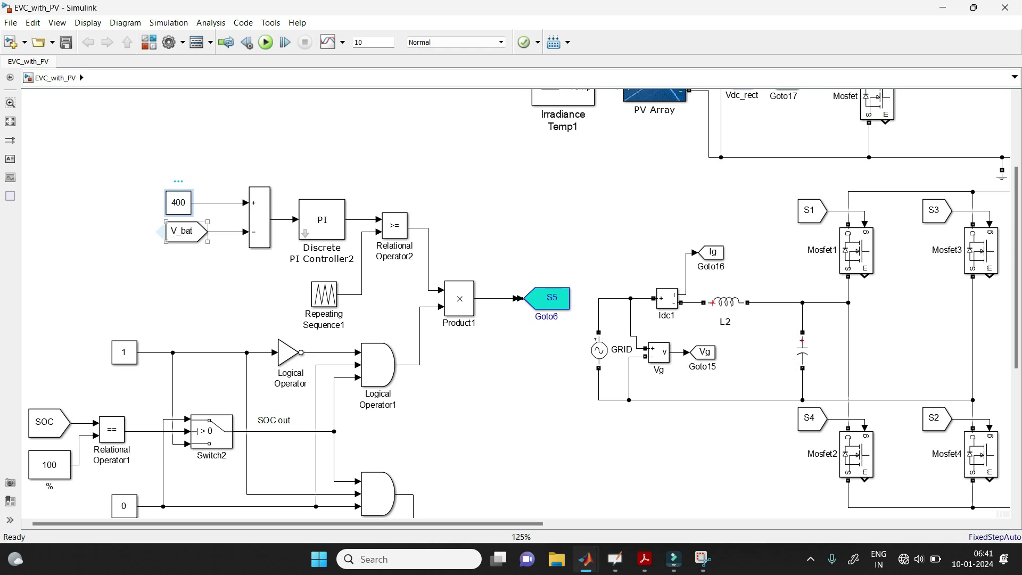
pyautogui.click(395, 225)
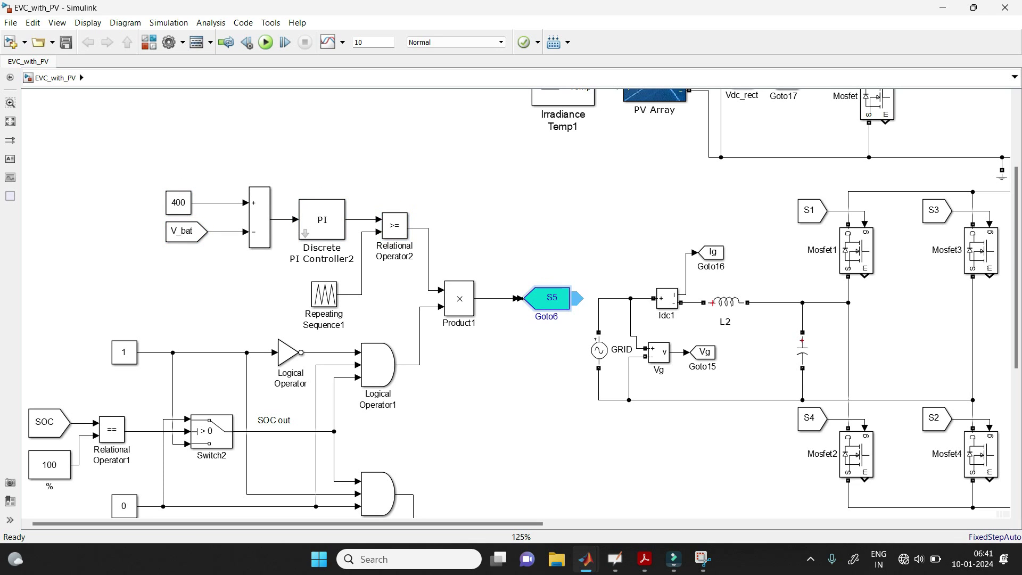
pyautogui.scroll(-3, 577, 298)
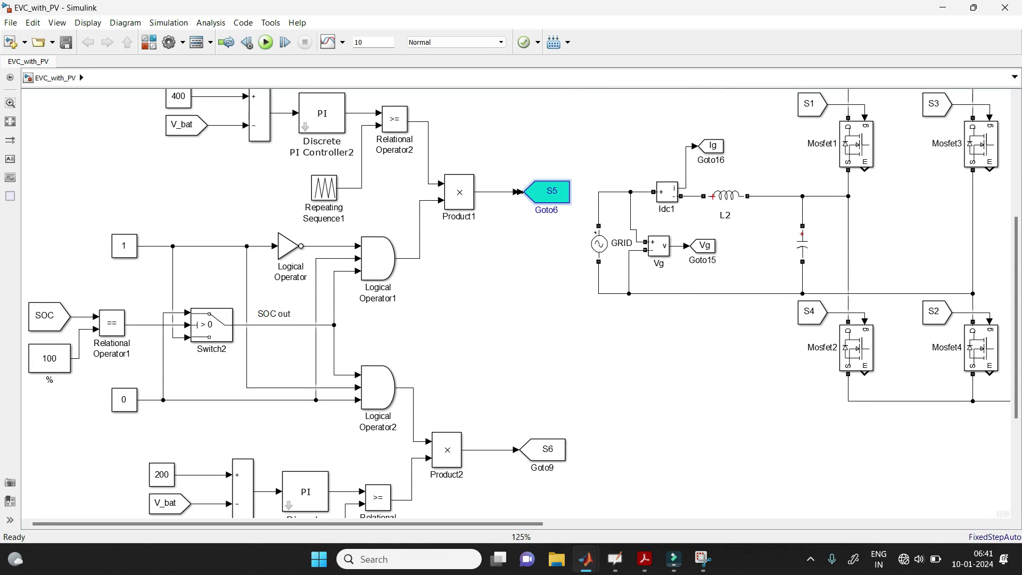
# Step: Trace the SOC signal to its Goto4 source at the battery and back to the control logic
pyautogui.click(49, 316)
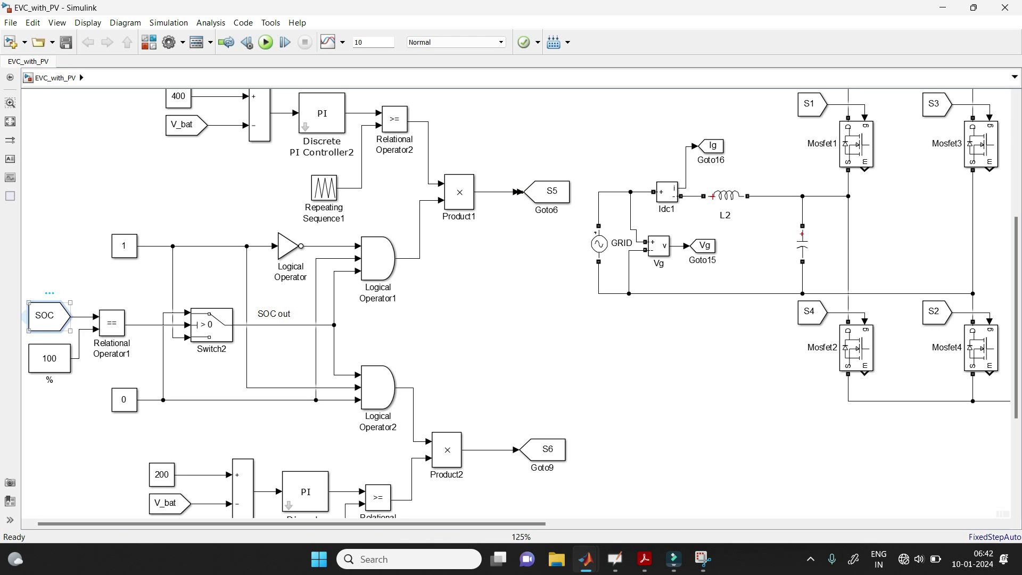
pyautogui.doubleClick(27, 316)
pyautogui.click(205, 447)
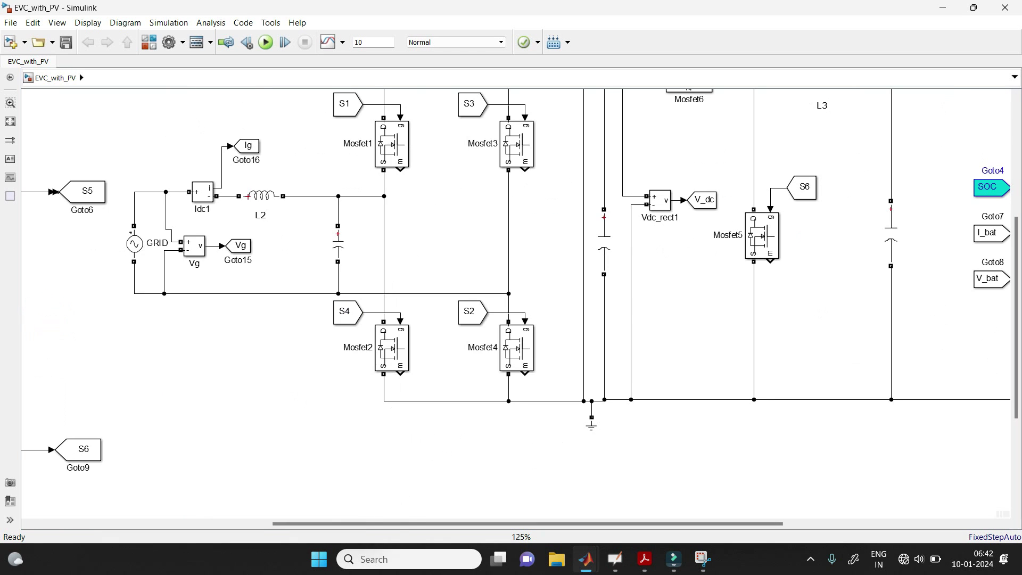
pyautogui.hscroll(5, 990, 187)
pyautogui.doubleClick(699, 188)
pyautogui.click(564, 240)
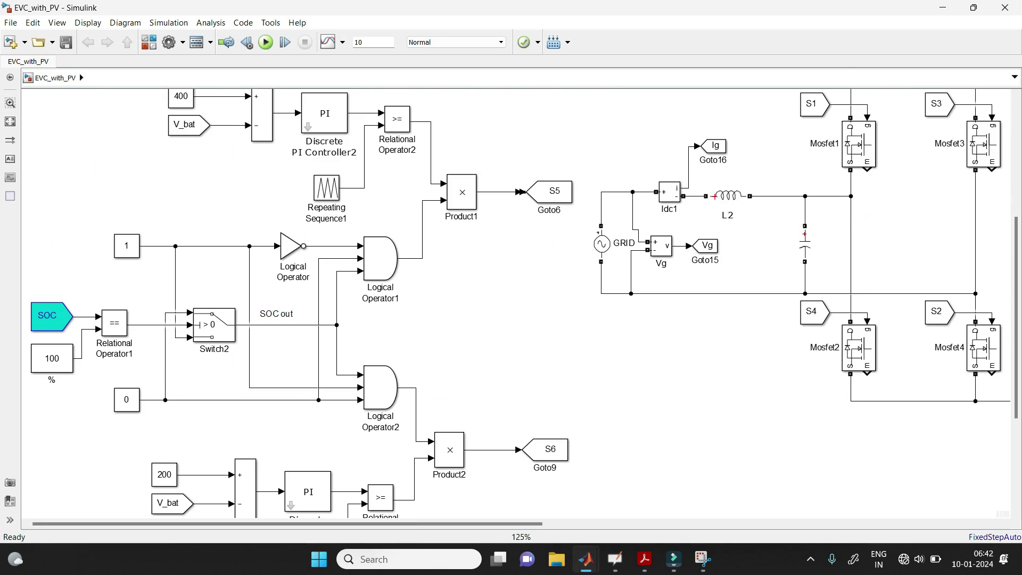
pyautogui.scroll(1, 53, 330)
pyautogui.scroll(-1, 53, 330)
# Step: Examine the charge/discharge logic: SOC comparison in Relational Operator1, Switch2, and the S5 and S6 pulse generation branches
pyautogui.click(115, 322)
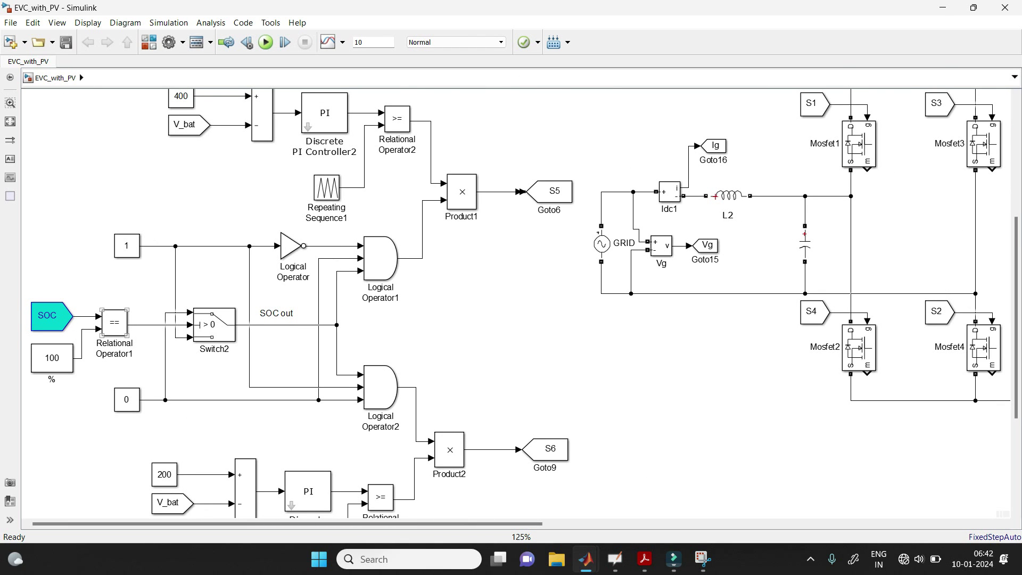
pyautogui.click(283, 349)
pyautogui.moveTo(160, 90); pyautogui.dragTo(577, 213)
pyautogui.scroll(-5, 524, 304)
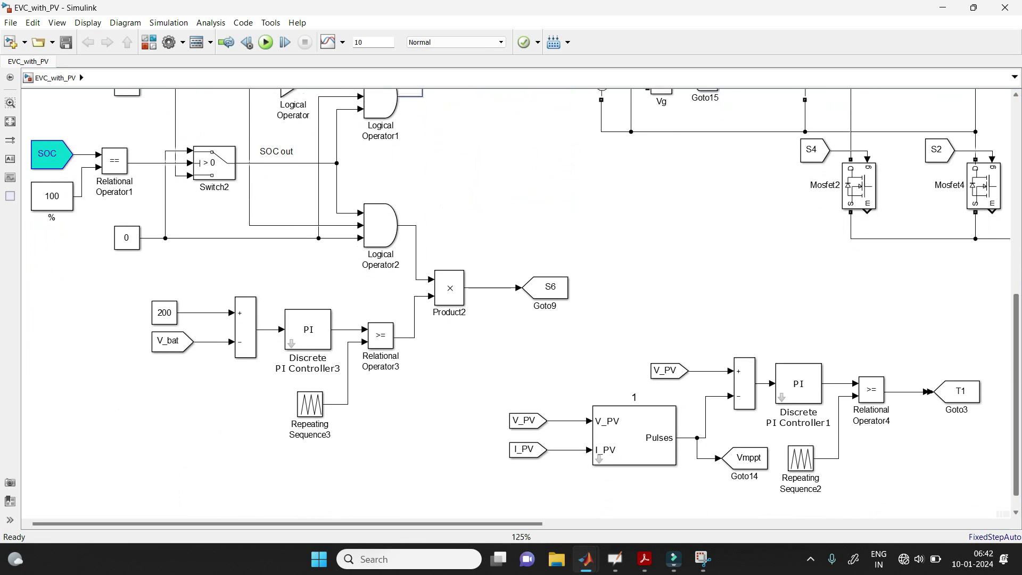
pyautogui.moveTo(128, 277); pyautogui.dragTo(592, 350)
# Step: Trace the S1 gate signal of Mosfet1 to its Goto source block
pyautogui.hscroll(5, 592, 350)
pyautogui.hscroll(4, 516, 303)
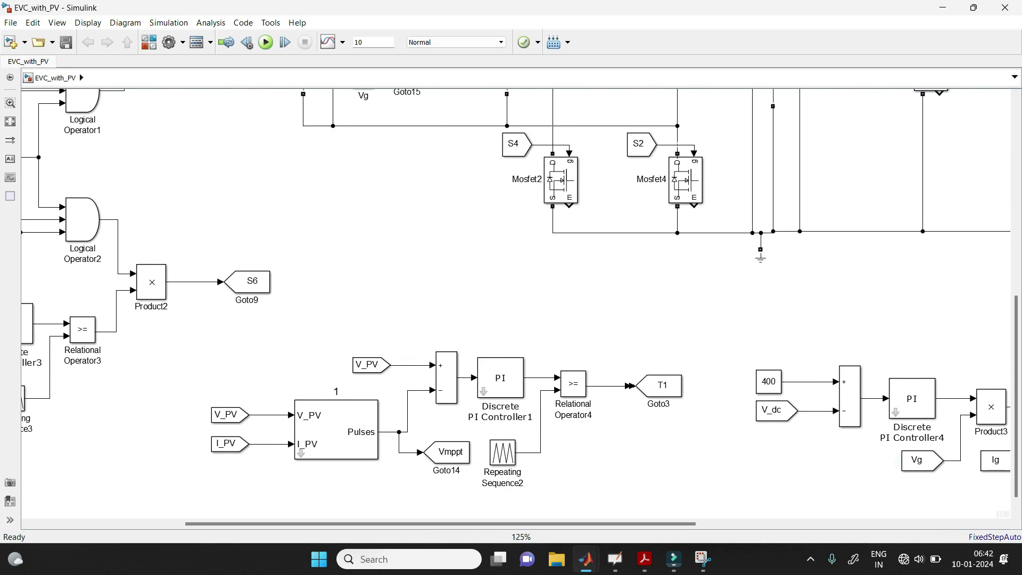
pyautogui.scroll(4, 516, 304)
pyautogui.scroll(4, 516, 304)
pyautogui.click(513, 188)
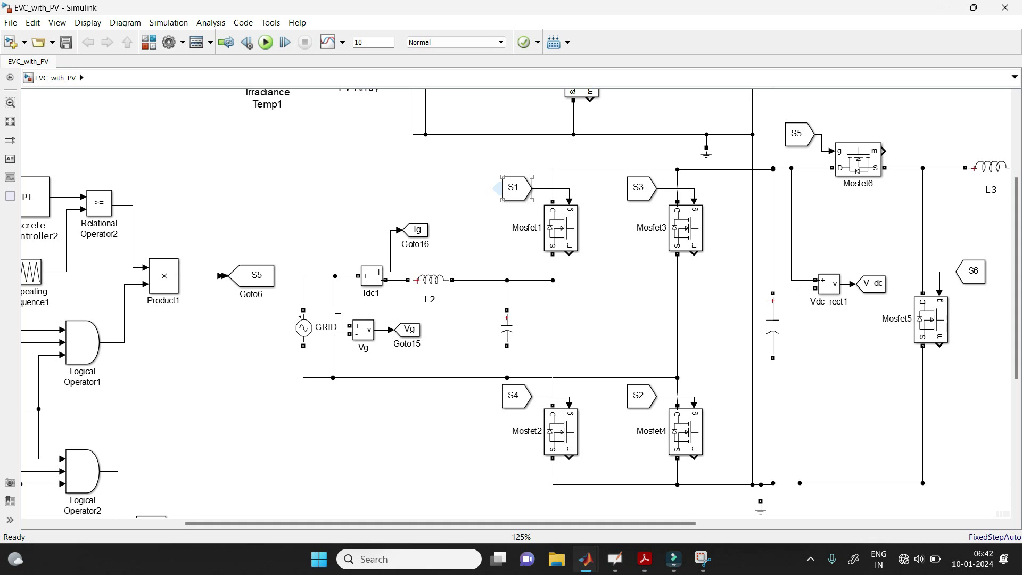
pyautogui.click(497, 187)
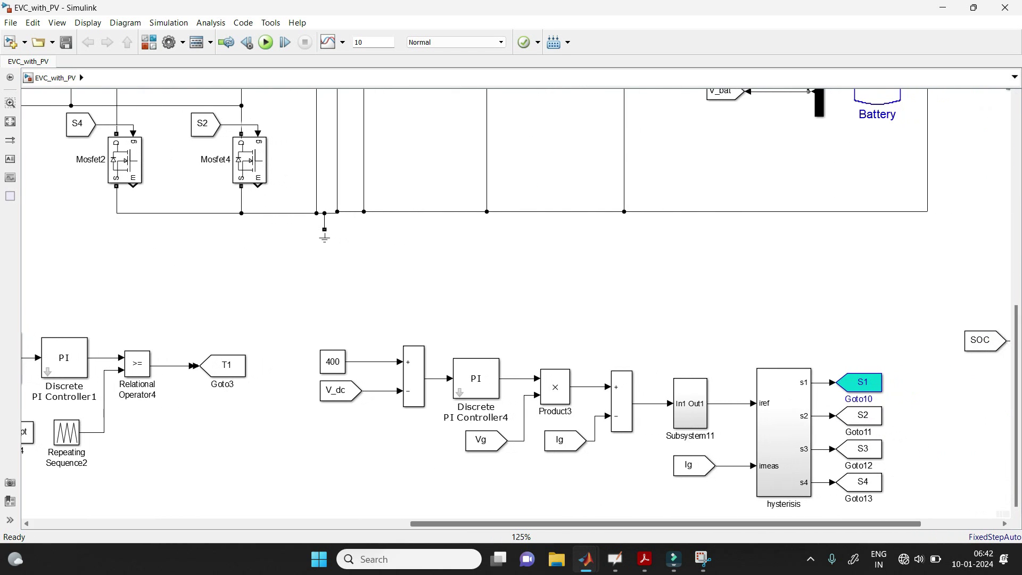
# Step: Examine the DC-link voltage control: 400 reference, V_dc, Discrete PI Controller4, Product3 with Vg, and the Ig subtraction
pyautogui.click(332, 362)
pyautogui.click(340, 390)
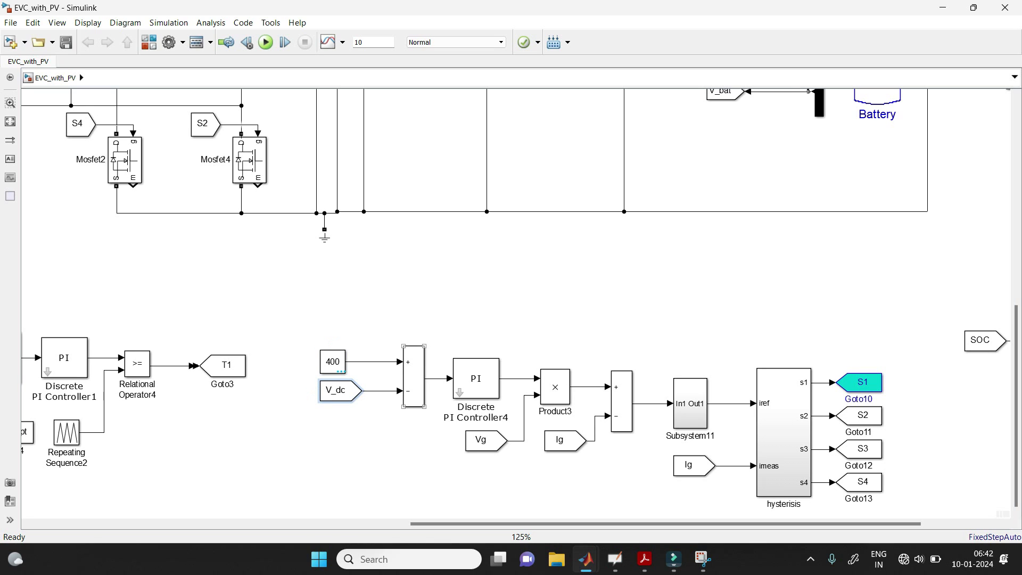
pyautogui.click(414, 376)
pyautogui.click(475, 379)
pyautogui.click(519, 378)
pyautogui.click(482, 440)
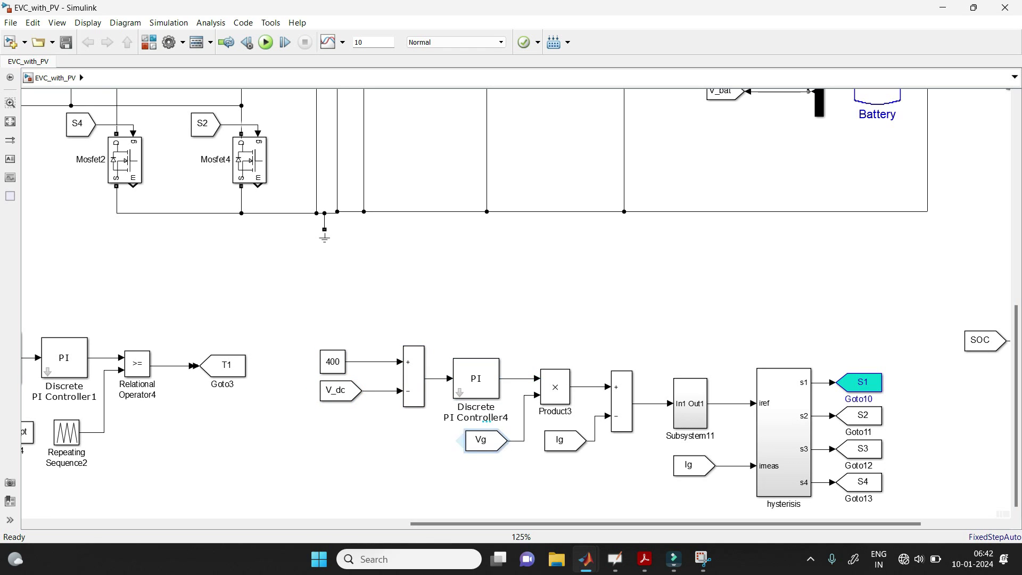
pyautogui.click(561, 441)
pyautogui.click(621, 401)
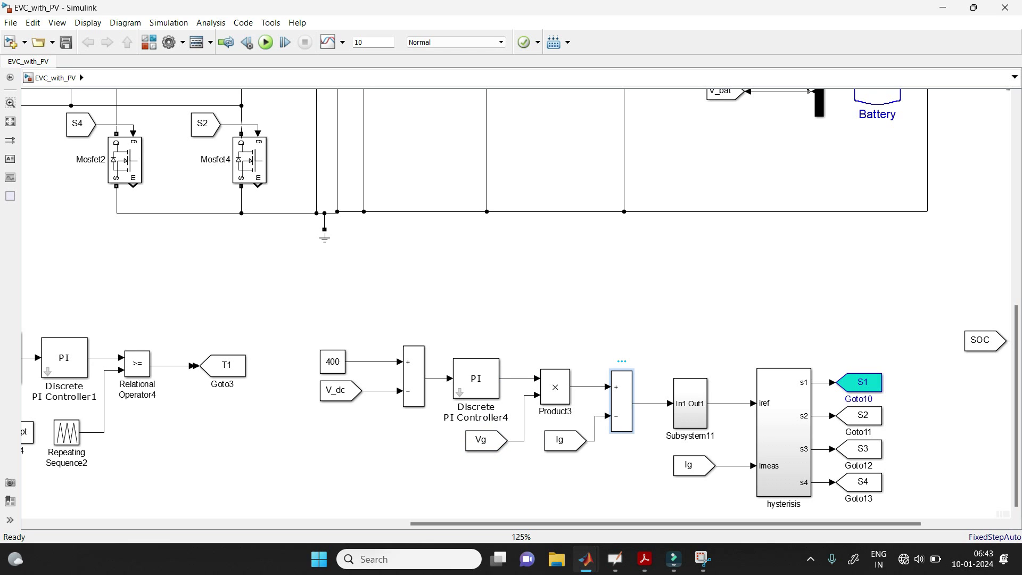
# Step: Inspect the gain and transfer function inside Subsystem11's nested Subsystem1, and return to the top-level model
pyautogui.doubleClick(690, 403)
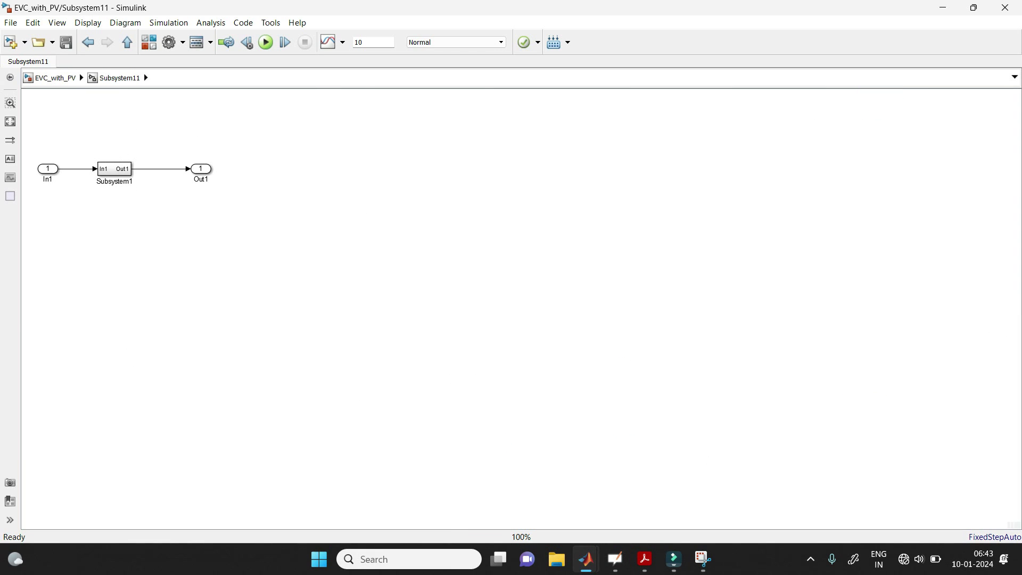
pyautogui.doubleClick(127, 172)
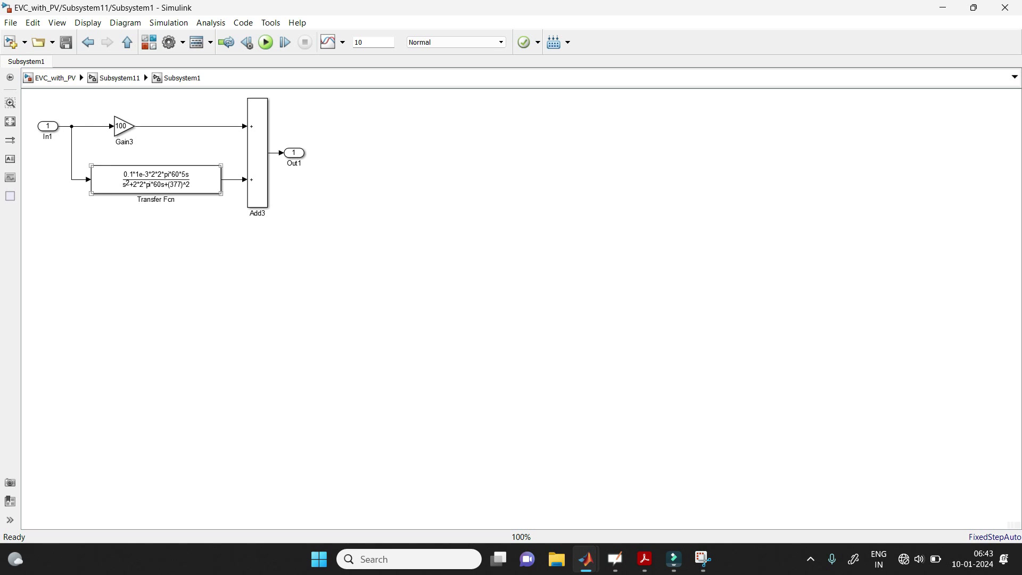
pyautogui.click(55, 79)
# Step: Examine the hysterisis block and trace its S1 and S2 outputs to the H-bridge gate inputs
pyautogui.click(784, 432)
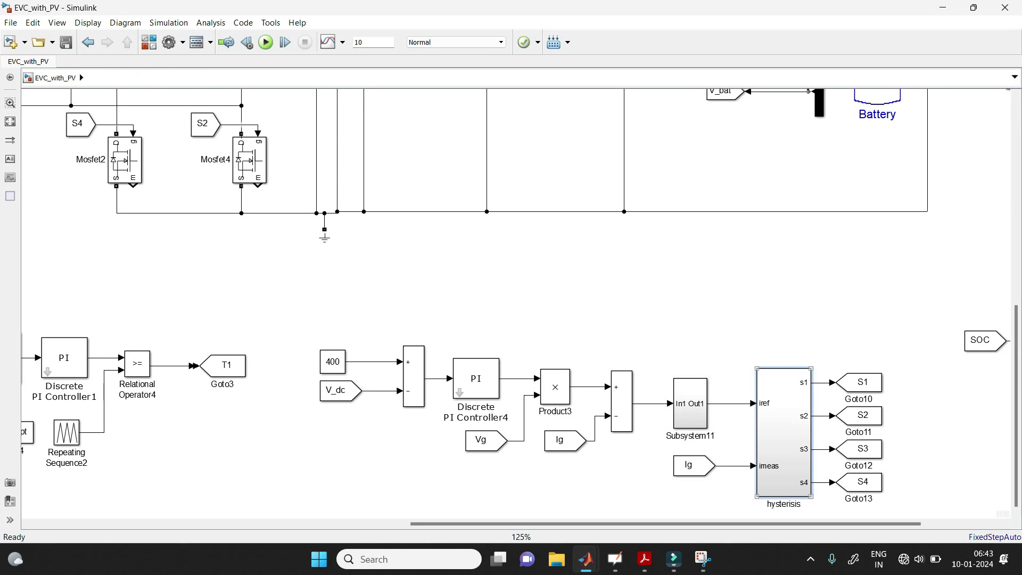
pyautogui.scroll(2, 875, 444)
pyautogui.click(872, 382)
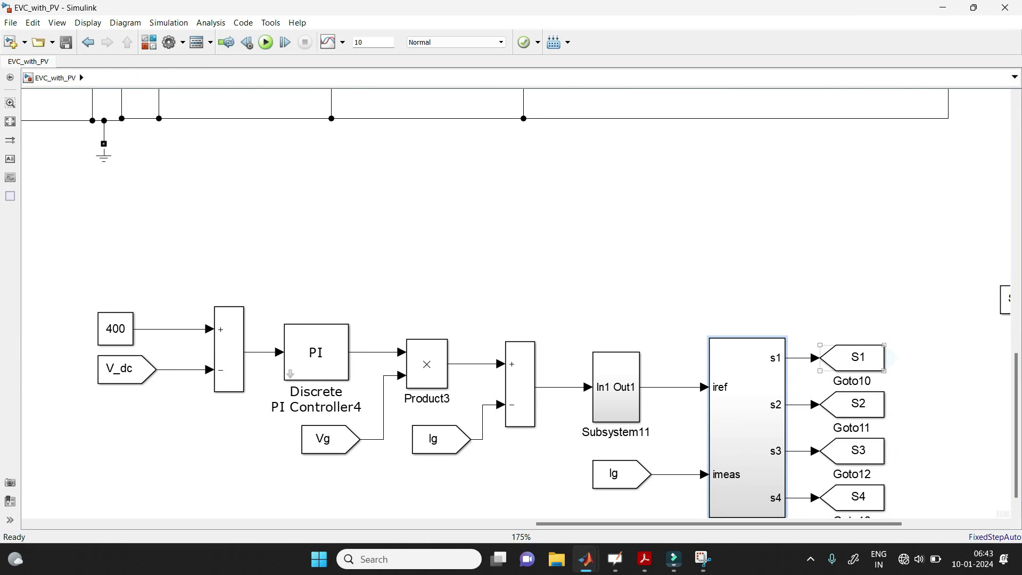
pyautogui.doubleClick(873, 363)
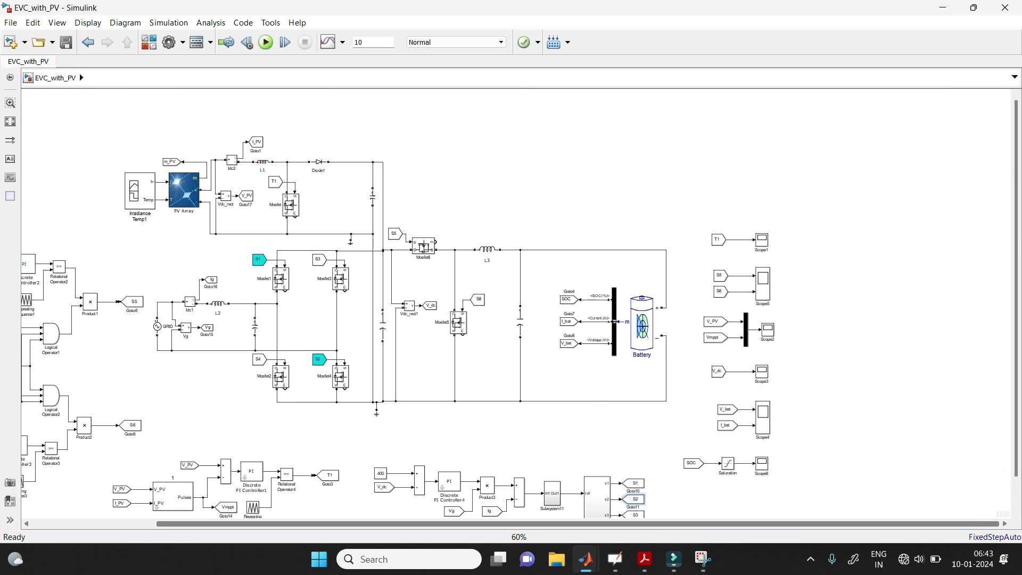
pyautogui.scroll(2, 578, 434)
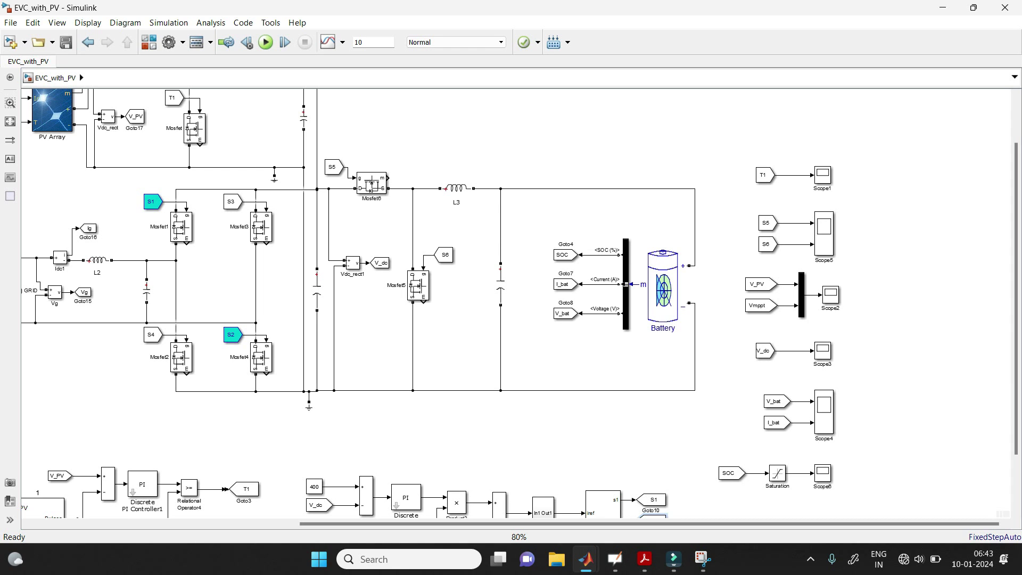
# Step: Run the simulation for 10 s and view the battery SOC waveform in Scope6
pyautogui.hotkey('ctrl', 't')
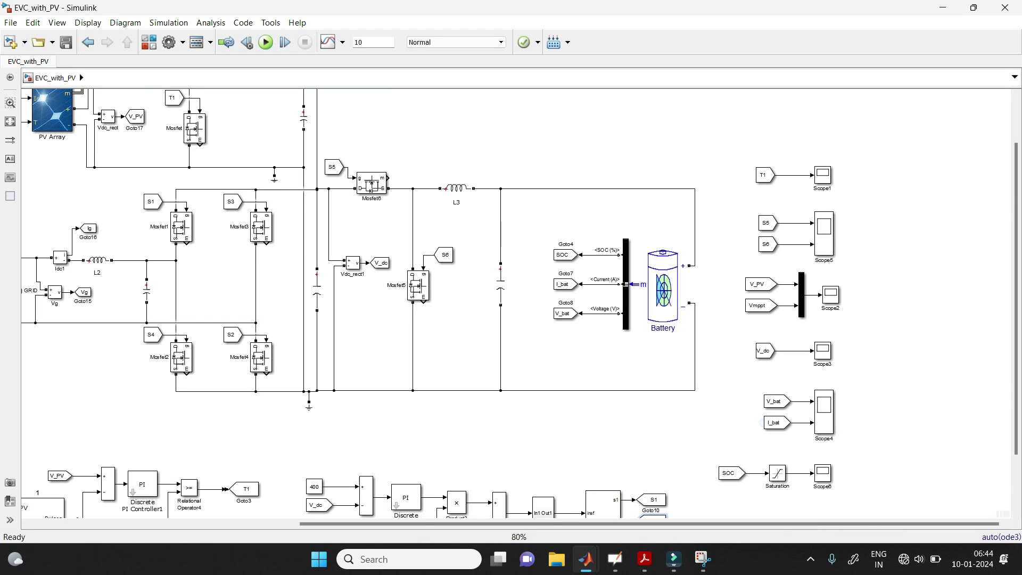
pyautogui.scroll(2, 898, 444)
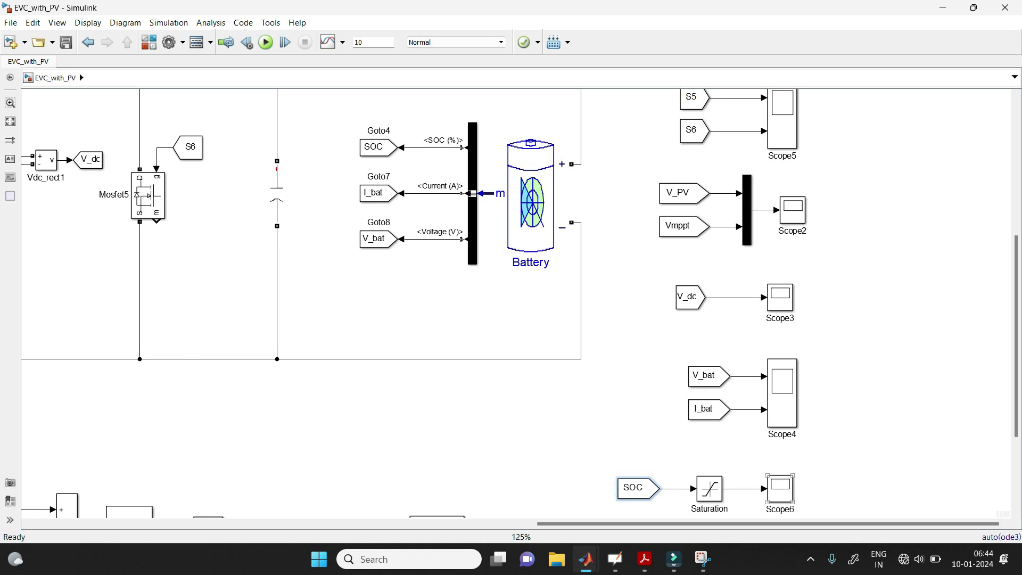
pyautogui.scroll(4, 780, 493)
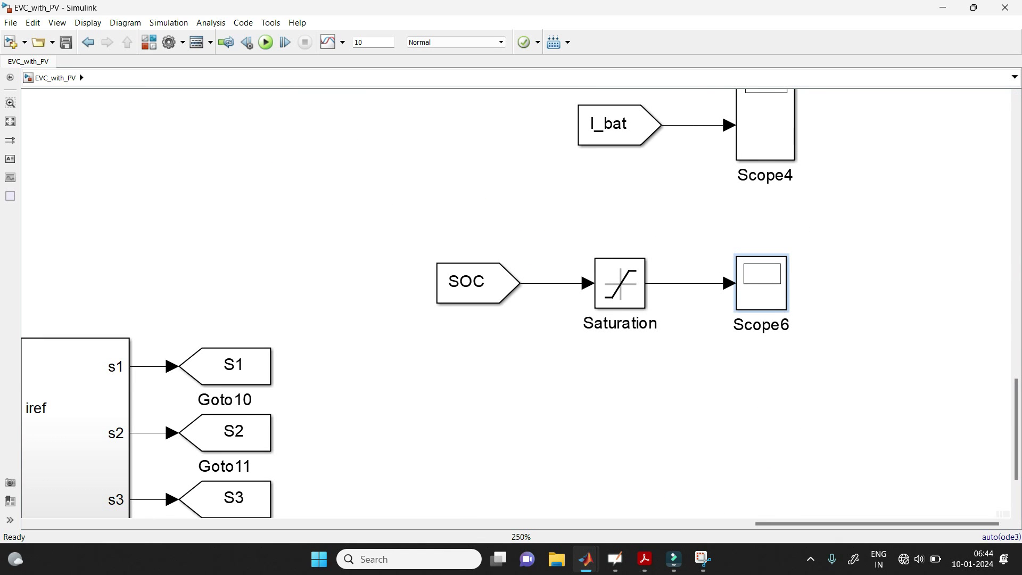
pyautogui.click(467, 283)
pyautogui.doubleClick(761, 284)
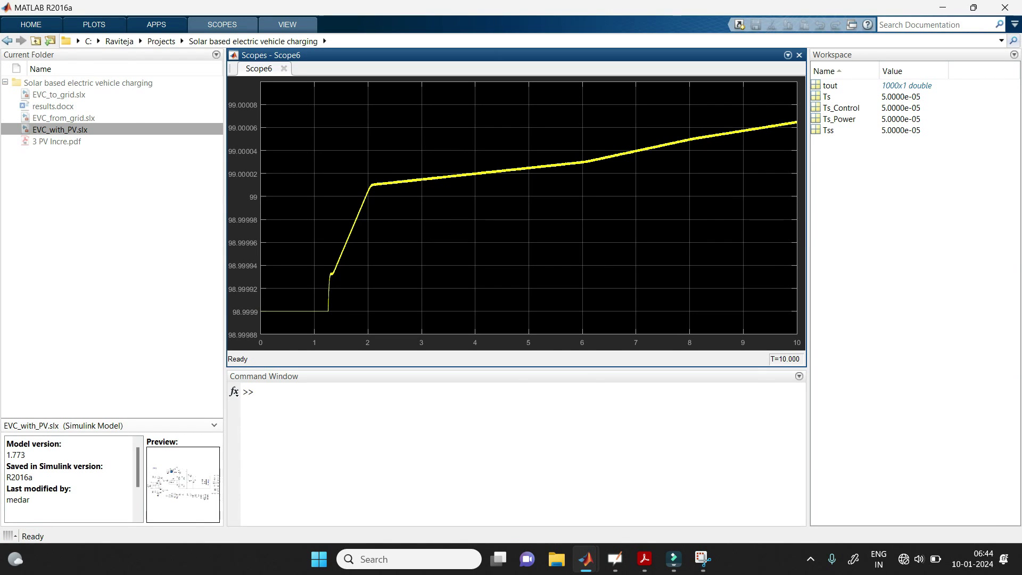
# Step: Examine the S5 and S6 signals feeding Scope5 and open that scope
pyautogui.scroll(1, 824, 505)
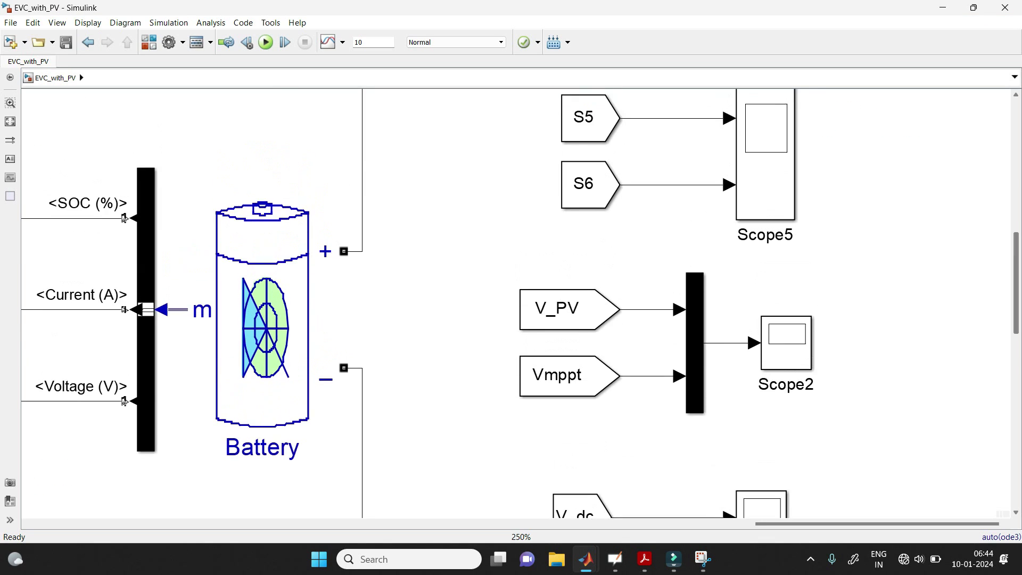
pyautogui.scroll(-3, 824, 505)
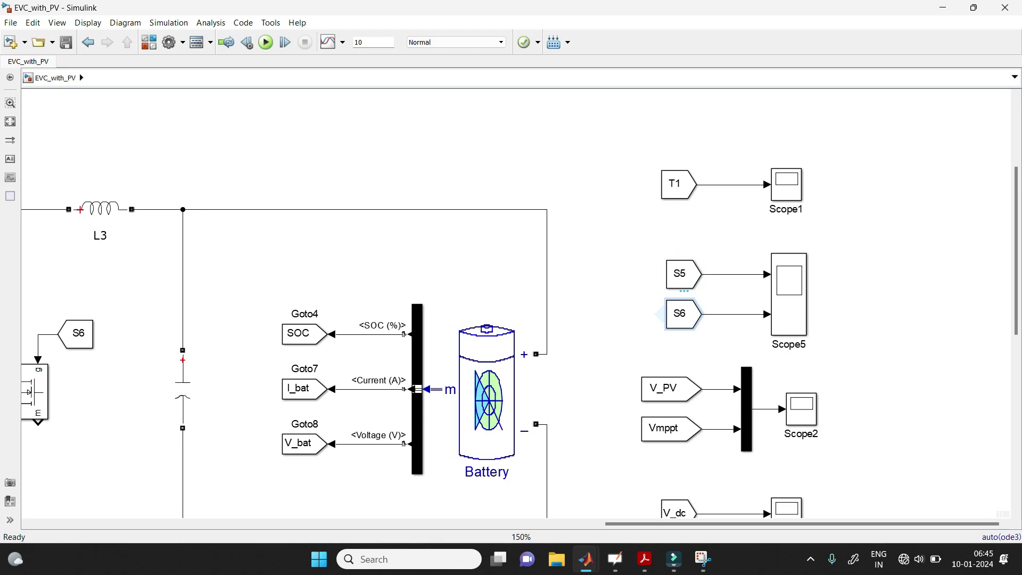
pyautogui.click(684, 273)
pyautogui.scroll(1, 687, 272)
pyautogui.click(681, 273)
pyautogui.click(681, 320)
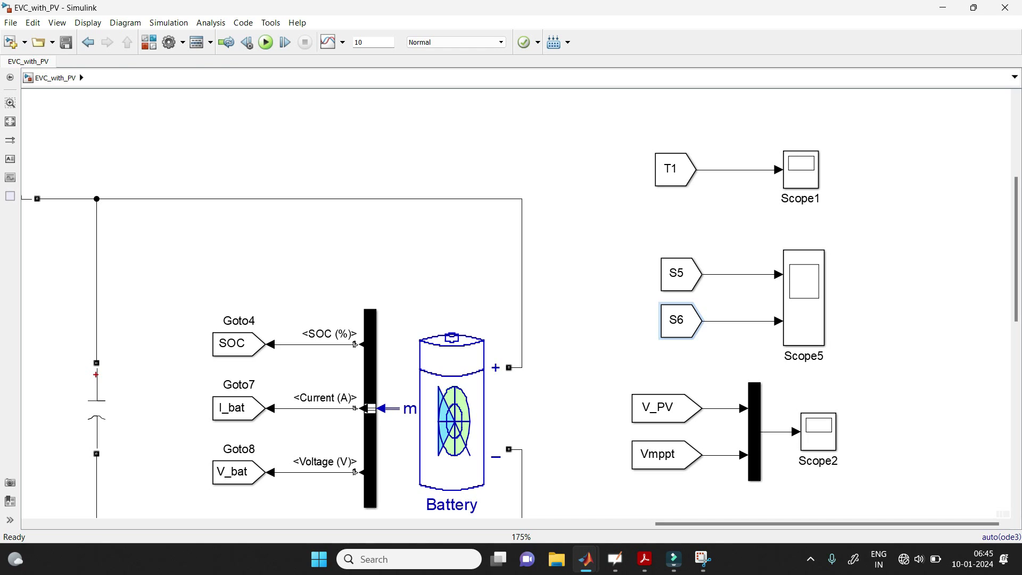
pyautogui.doubleClick(822, 344)
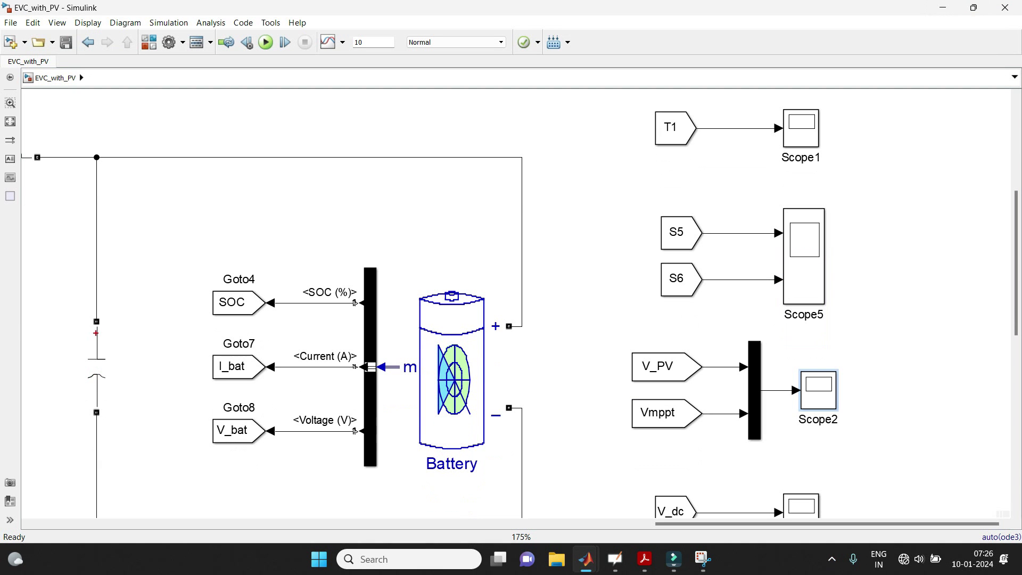
# Step: Check the source of the T1 signal and view its gate pulses in Scope1, zoomed along time to a few pulses
pyautogui.doubleClick(674, 127)
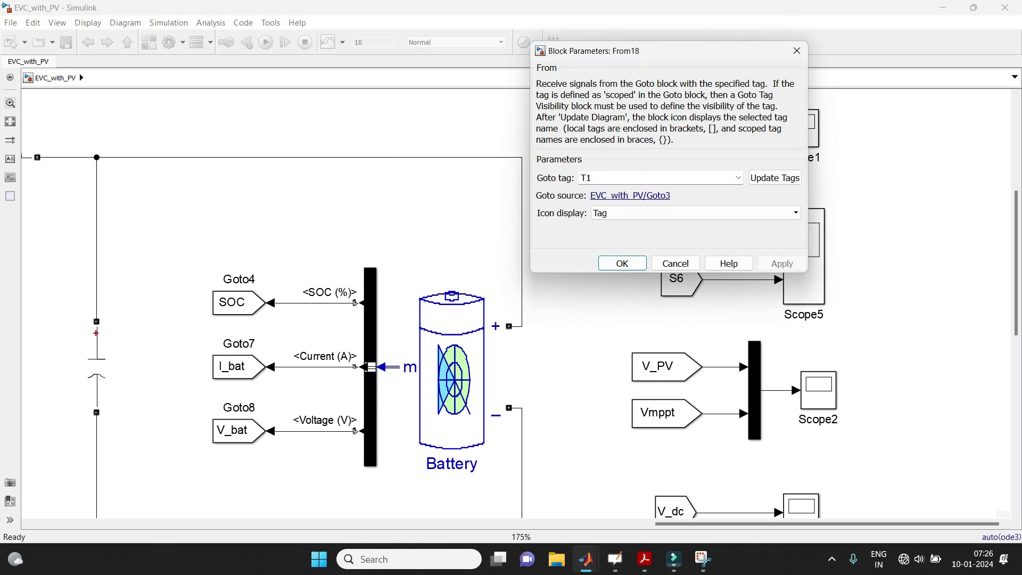
pyautogui.click(629, 195)
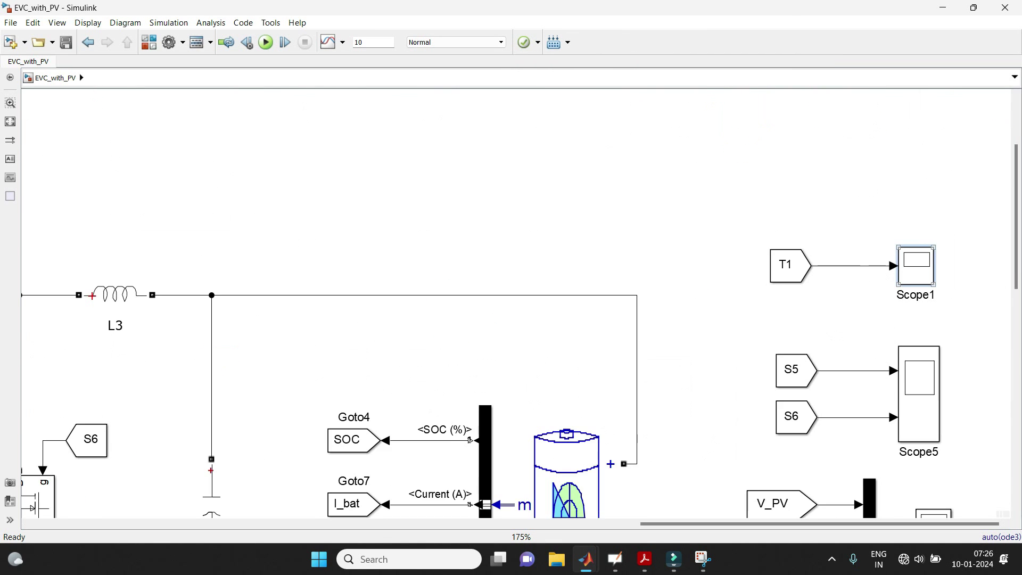
pyautogui.doubleClick(915, 265)
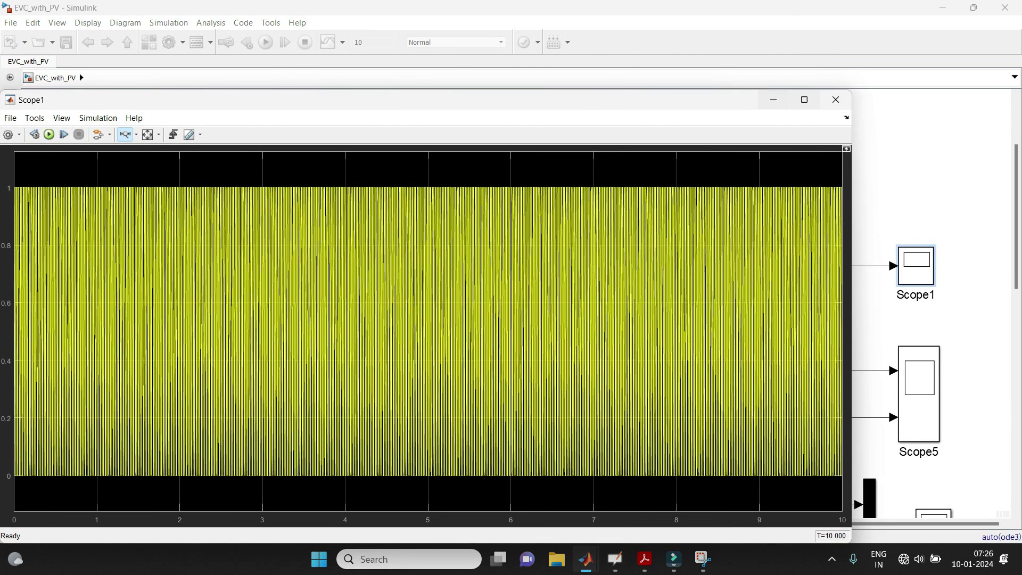
pyautogui.click(804, 100)
pyautogui.moveTo(265, 86); pyautogui.dragTo(397, 86)
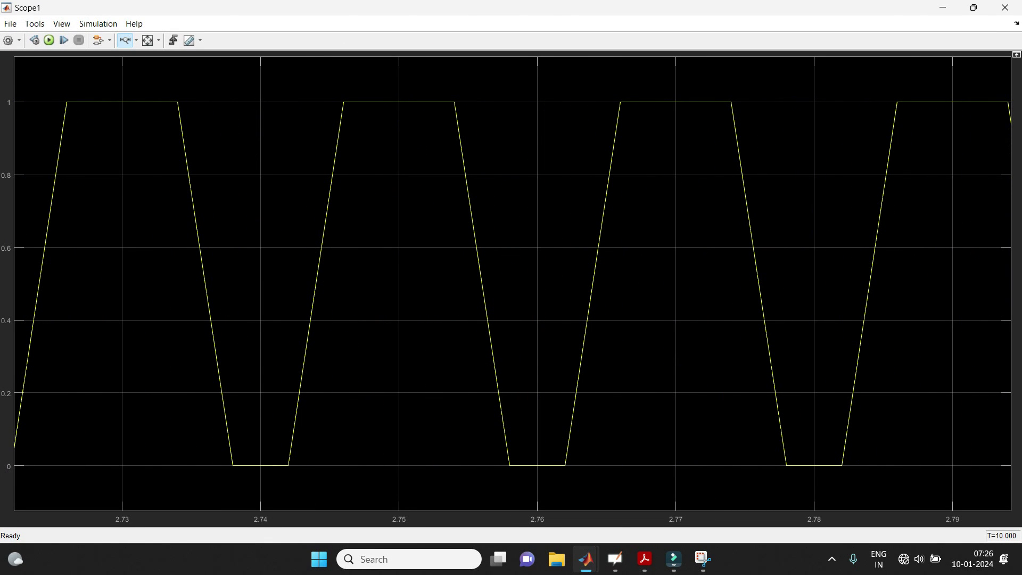
pyautogui.click(1004, 8)
# Step: Point out the V_PV and Vmppt signals and view their waveforms together in Scope2
pyautogui.scroll(-5, 521, 303)
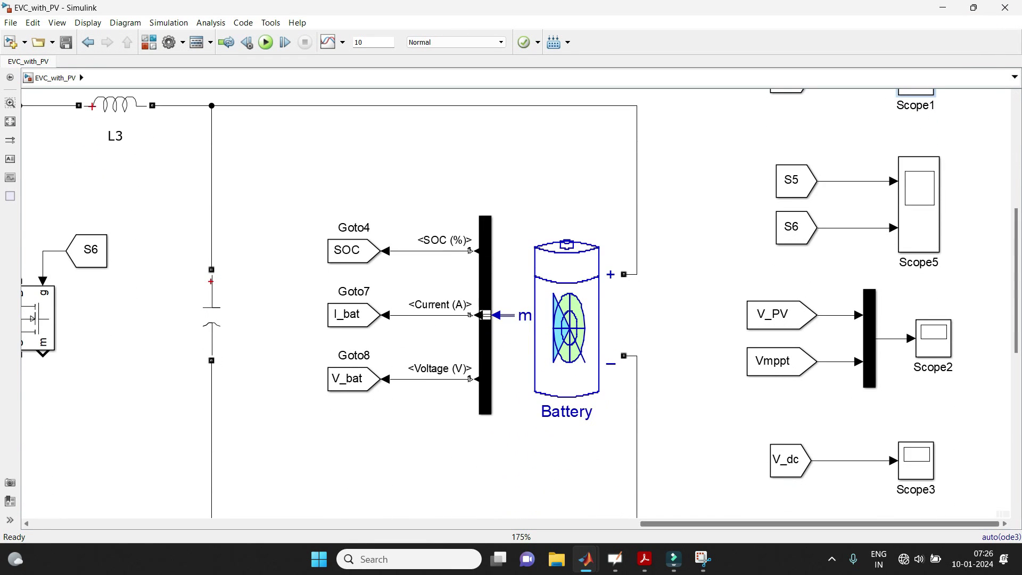
pyautogui.click(781, 315)
pyautogui.click(781, 362)
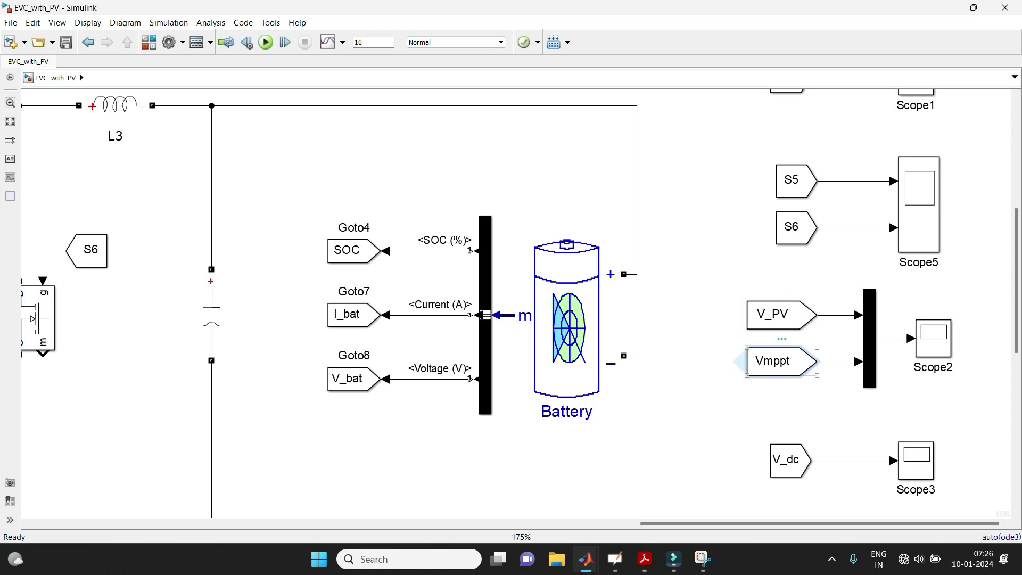
pyautogui.doubleClick(933, 338)
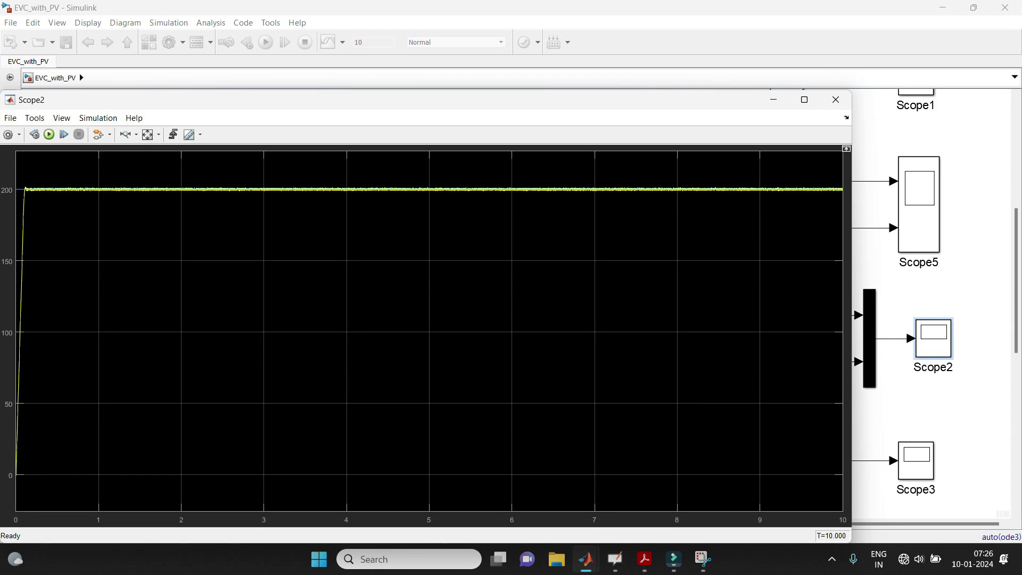
pyautogui.click(835, 100)
# Step: View the V_dc waveform enlarged to full screen in Scope3, and return to the model
pyautogui.scroll(-5, 519, 292)
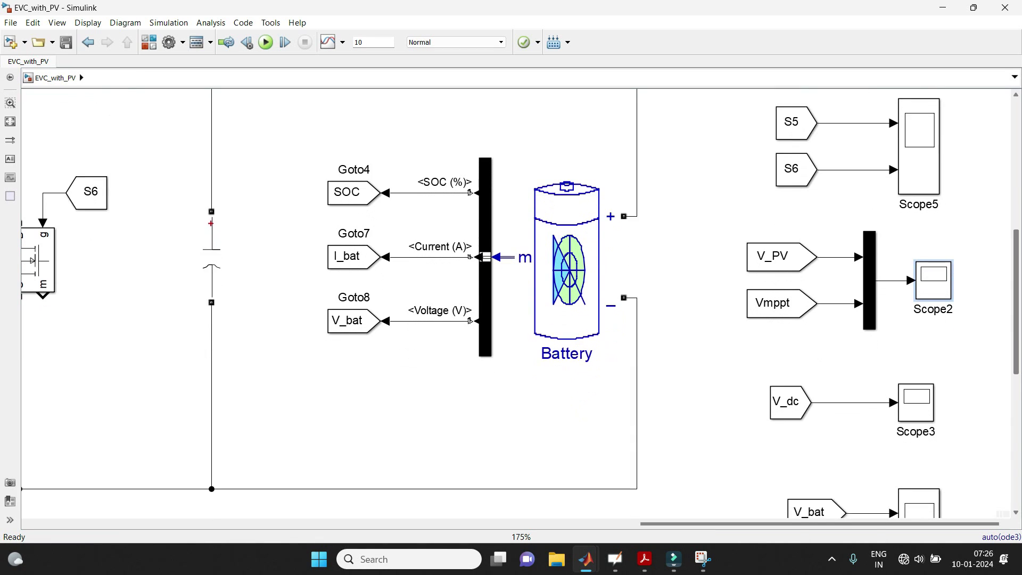
pyautogui.doubleClick(915, 346)
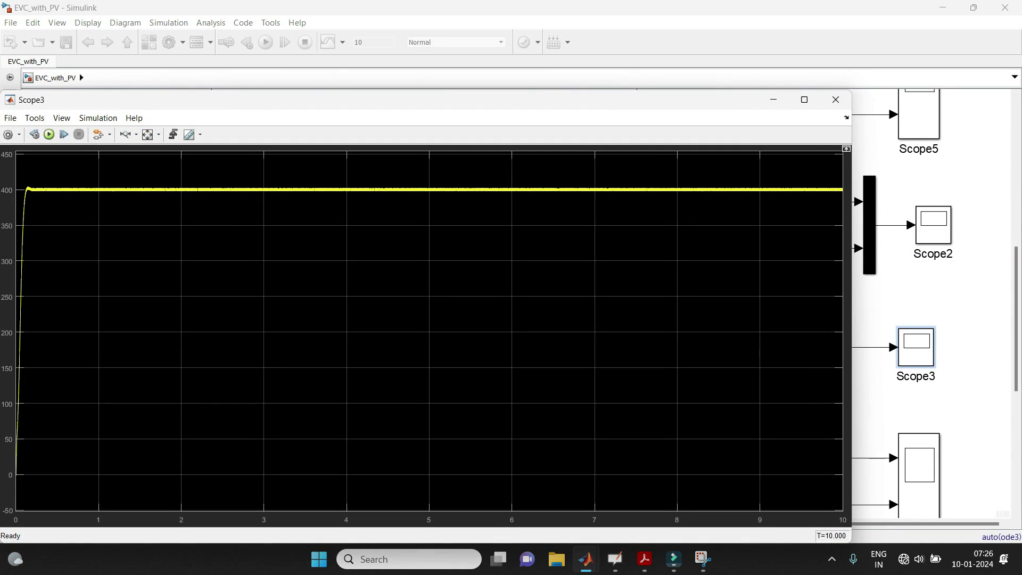
pyautogui.click(804, 99)
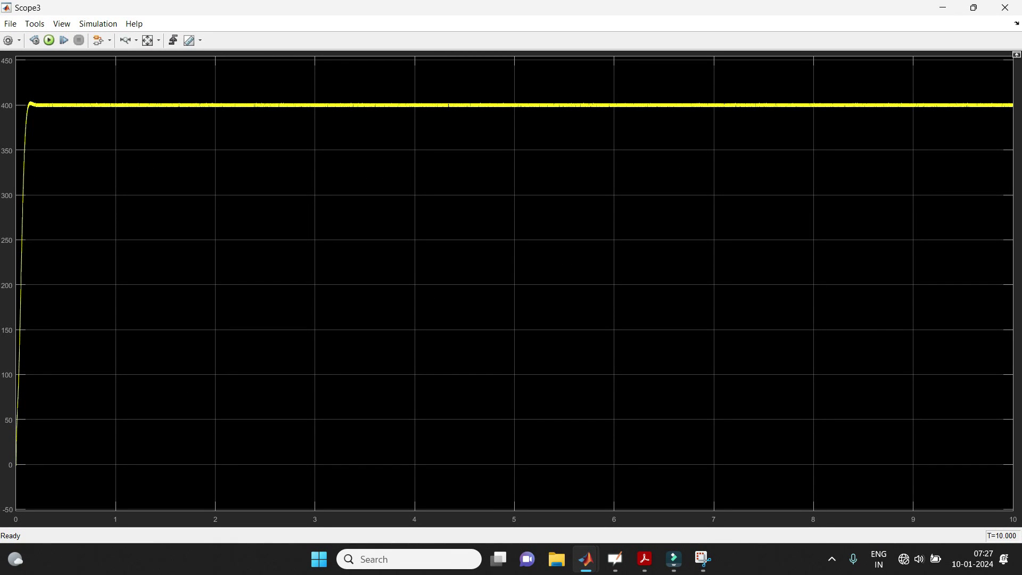
pyautogui.click(1005, 7)
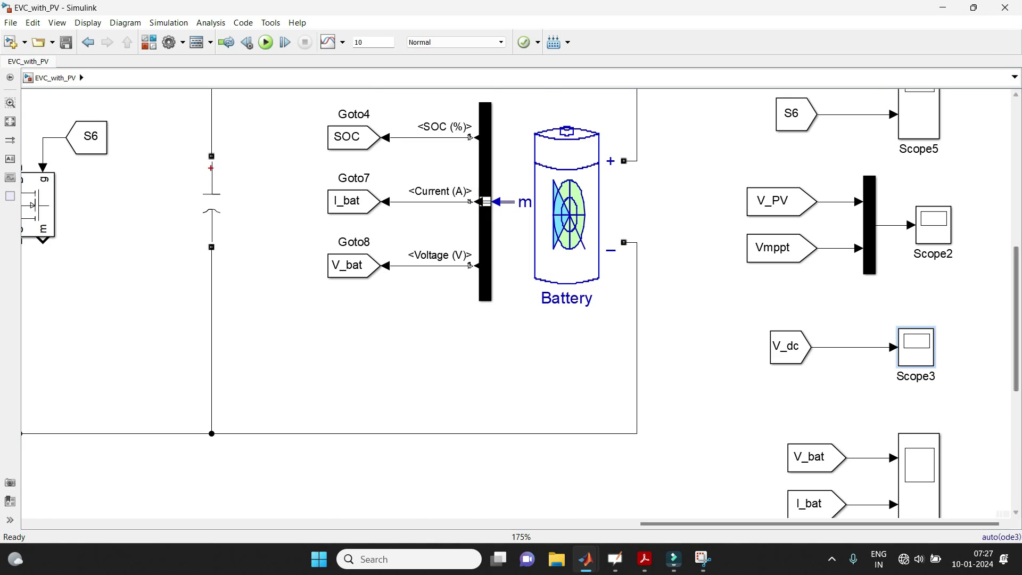
# Step: Open Scope4 to view the battery voltage and current, and return to the converter circuit
pyautogui.moveTo(1015, 319); pyautogui.dragTo(1016, 380)
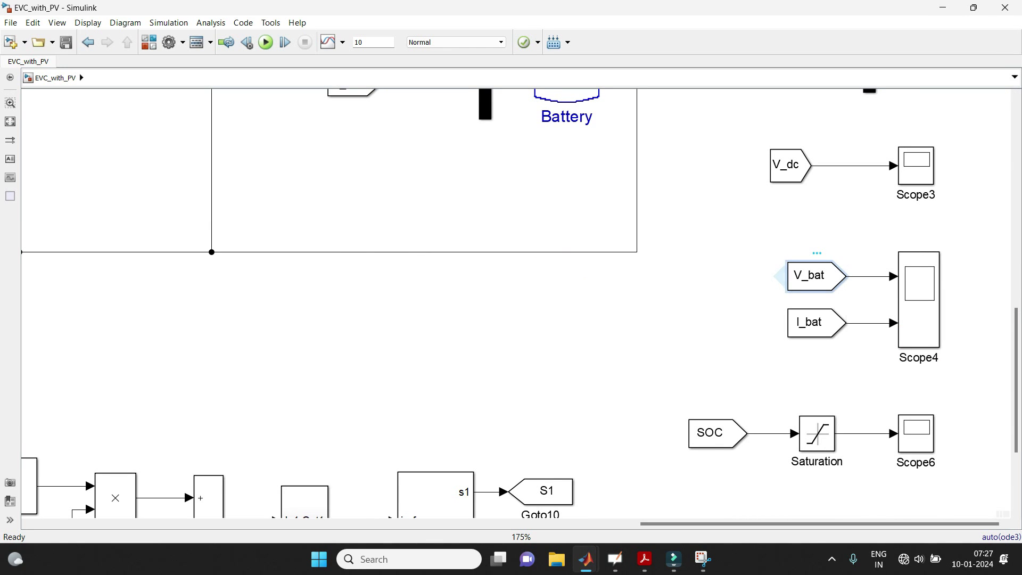
pyautogui.doubleClick(919, 301)
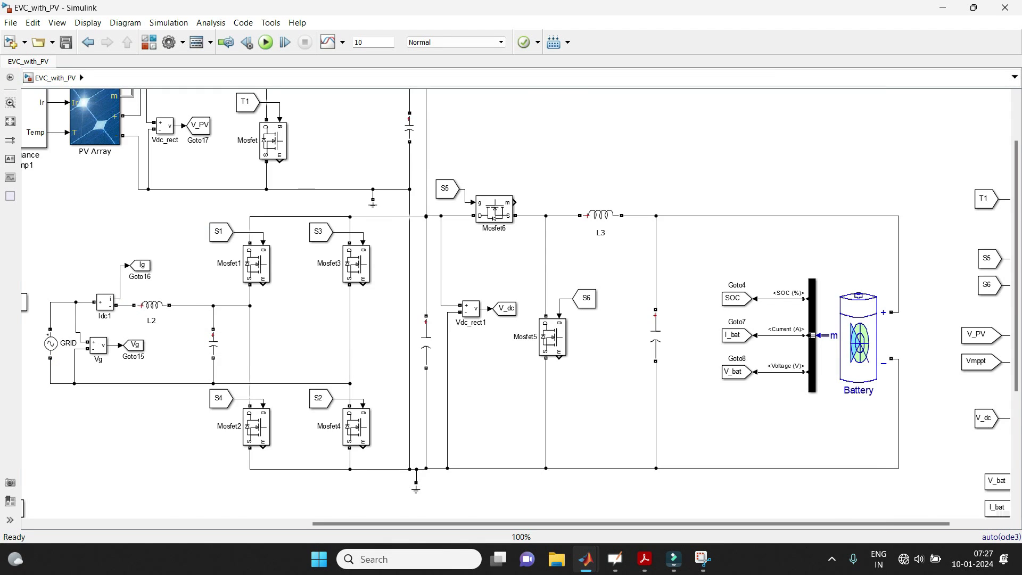
pyautogui.scroll(-1, 353, 256)
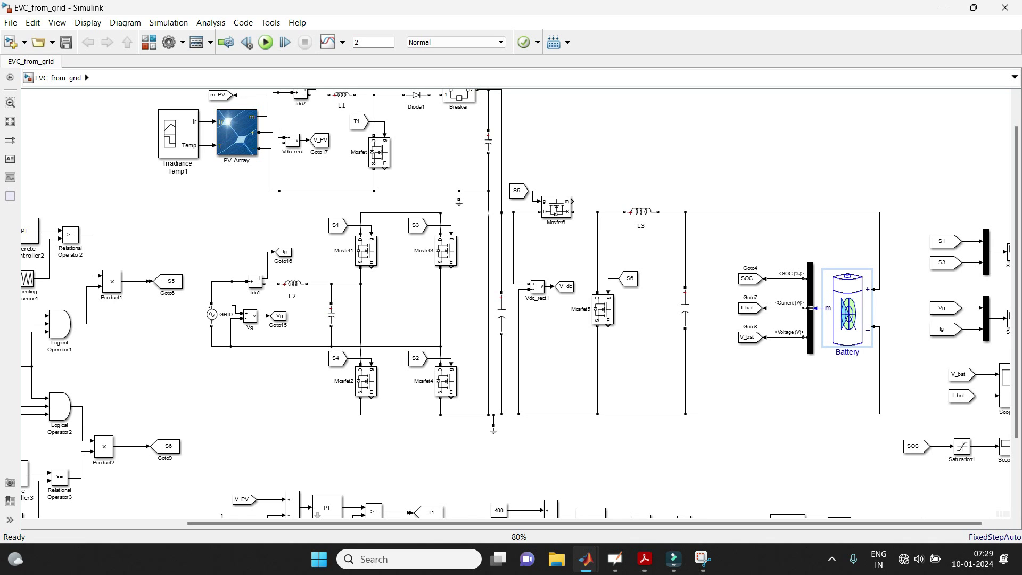
# Step: Run the EVC_from_grid model simulation for 2 s
pyautogui.click(266, 42)
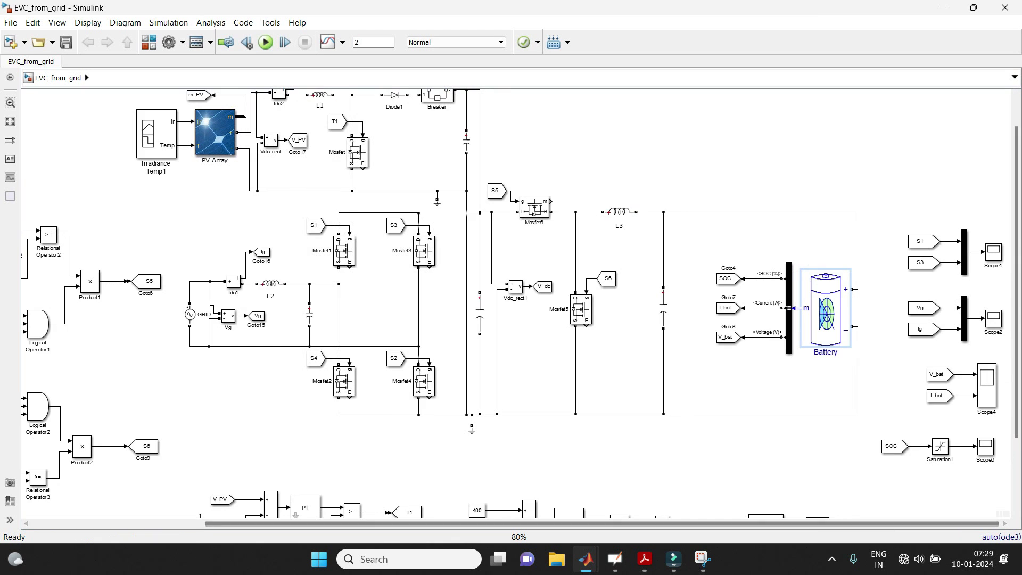
pyautogui.scroll(2, 935, 382)
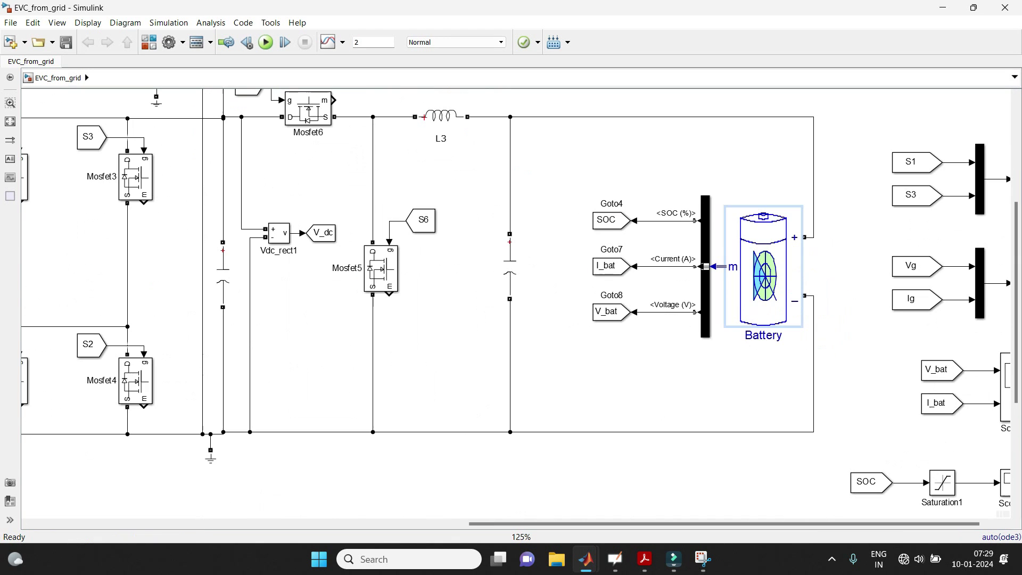
pyautogui.moveTo(921, 524); pyautogui.dragTo(942, 524)
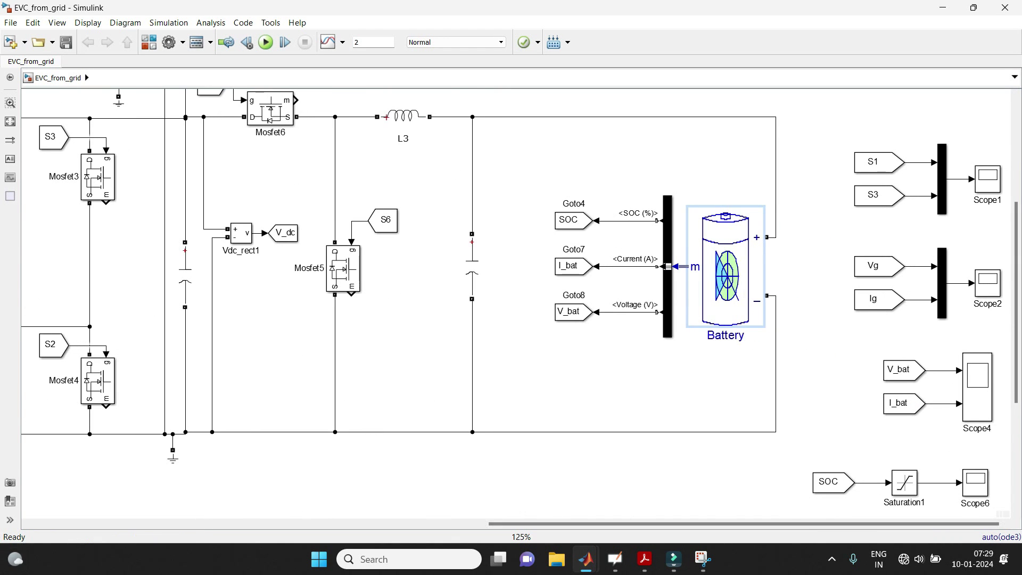
# Step: View the grid voltage Vg and current Ig in Scope2, zoomed along time to a few cycles around 0.5 s
pyautogui.click(987, 282)
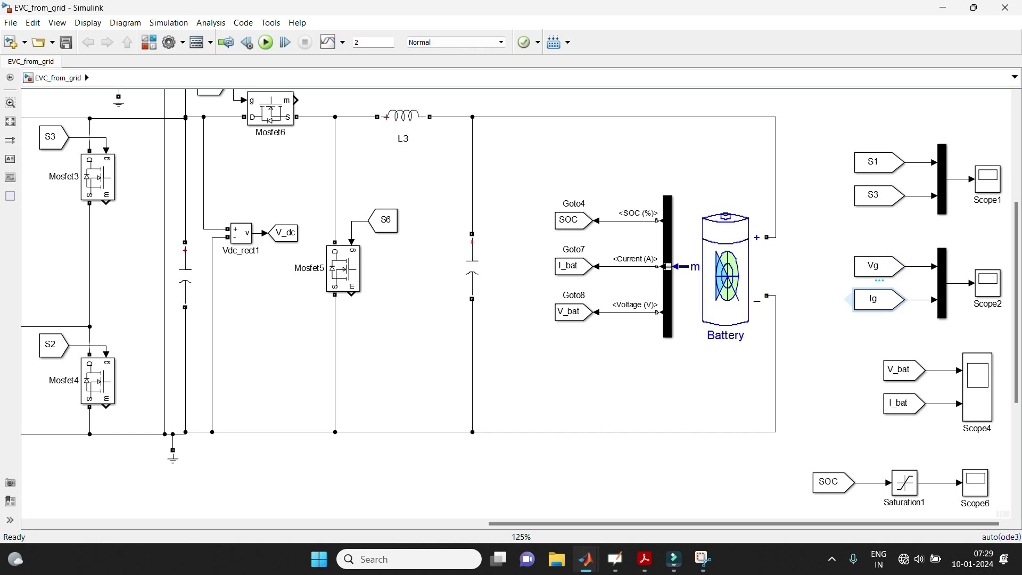
pyautogui.scroll(1, 880, 288)
pyautogui.scroll(-1, 910, 292)
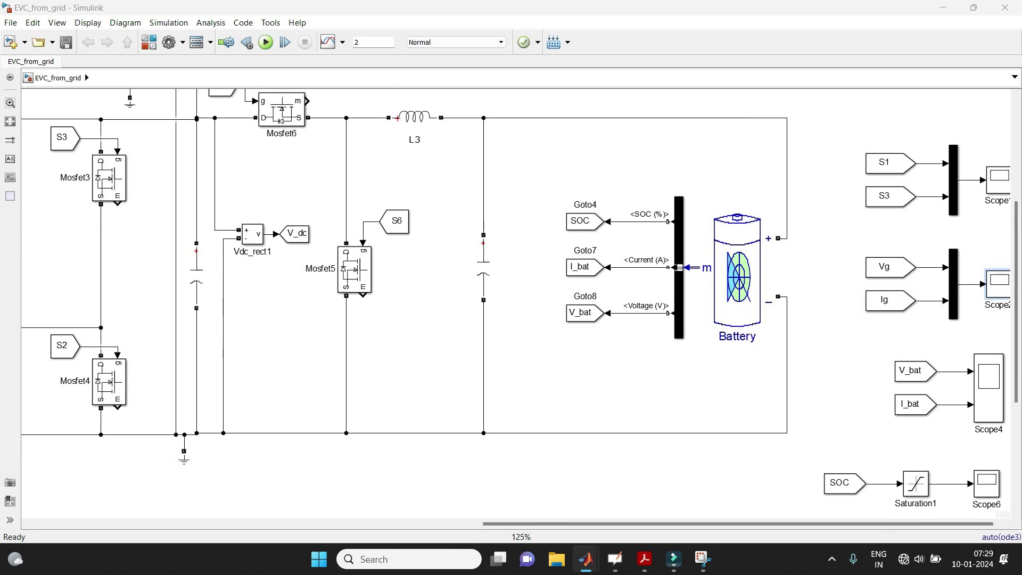
pyautogui.doubleClick(998, 282)
pyautogui.click(125, 135)
pyautogui.moveTo(147, 169); pyautogui.dragTo(213, 169)
pyautogui.moveTo(172, 169); pyautogui.dragTo(279, 168)
pyautogui.doubleClick(280, 169)
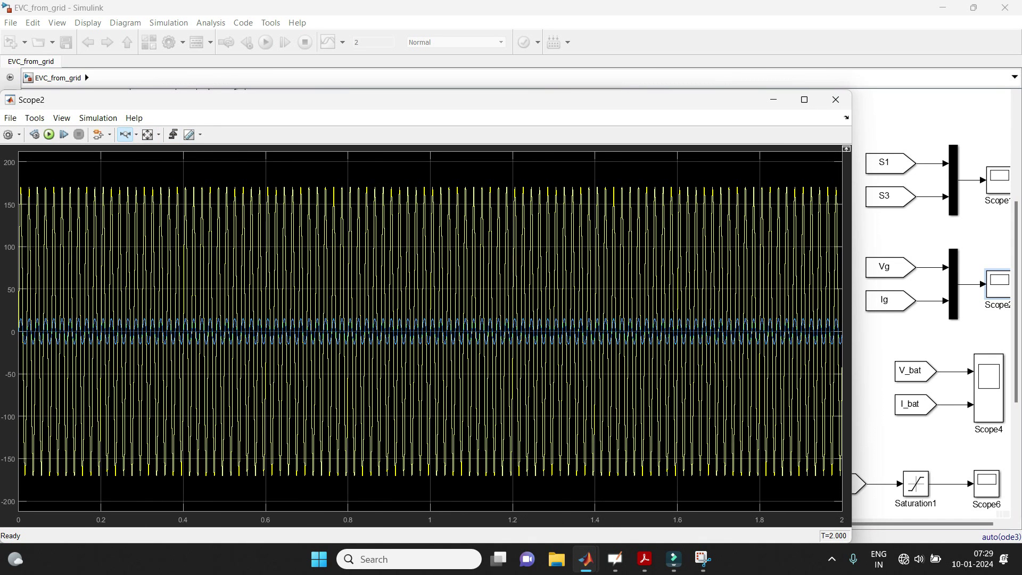
pyautogui.moveTo(170, 167); pyautogui.dragTo(331, 167)
pyautogui.moveTo(225, 160); pyautogui.dragTo(410, 160)
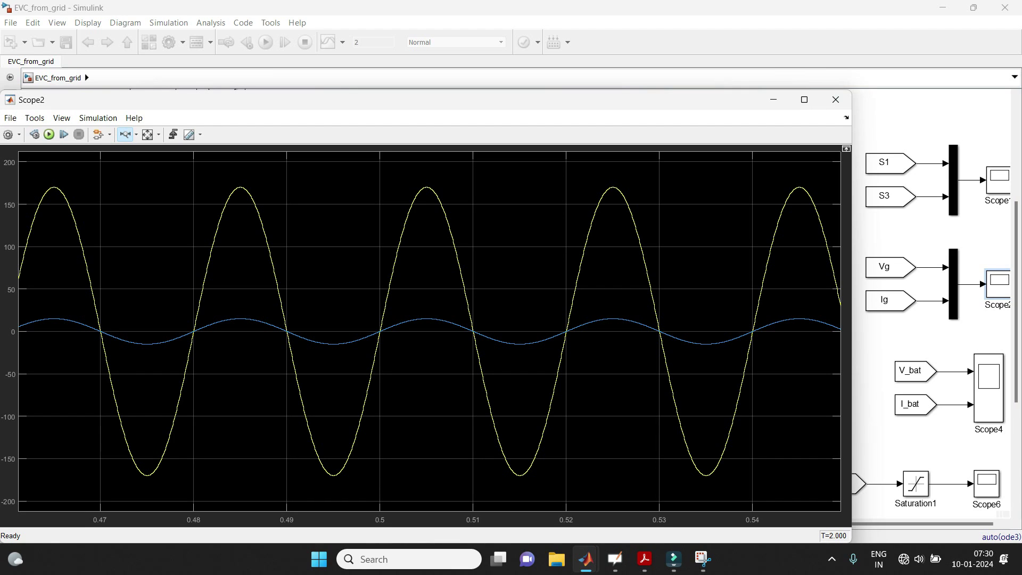
pyautogui.click(836, 100)
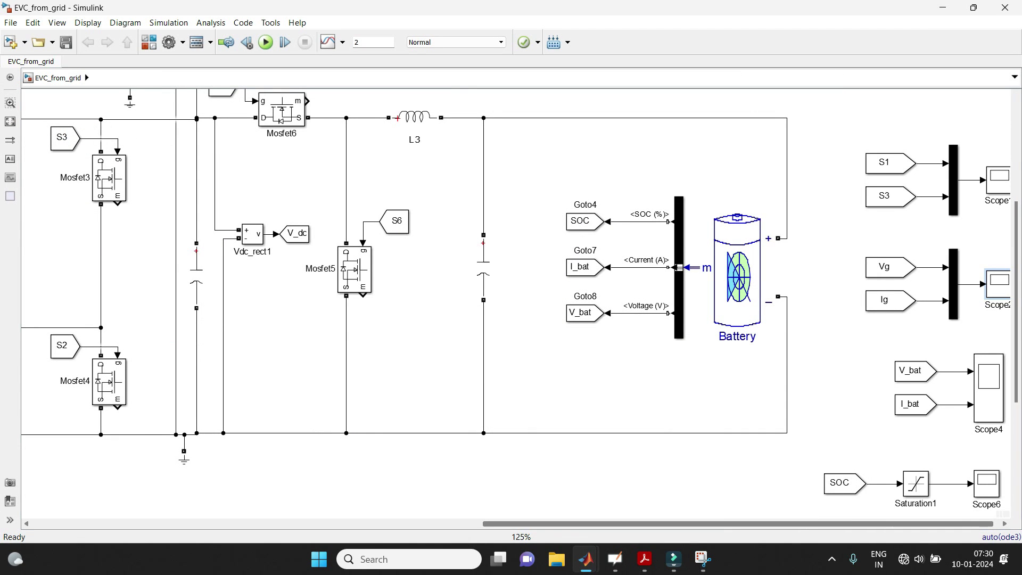
# Step: Point out the V_bat and I_bat signals and view the battery voltage and current waveforms in Scope4
pyautogui.moveTo(868, 523); pyautogui.dragTo(874, 524)
pyautogui.click(905, 371)
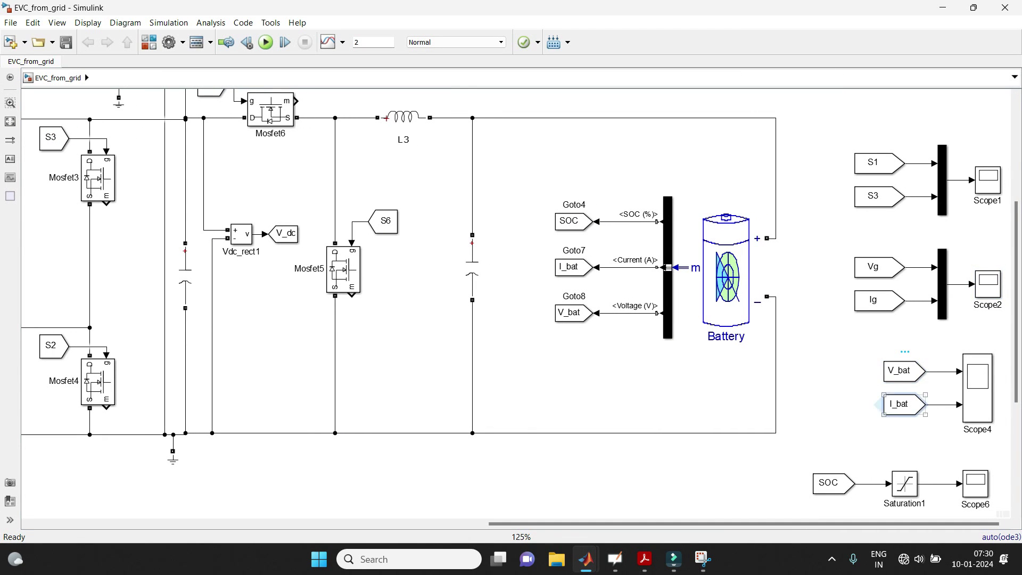
pyautogui.doubleClick(977, 389)
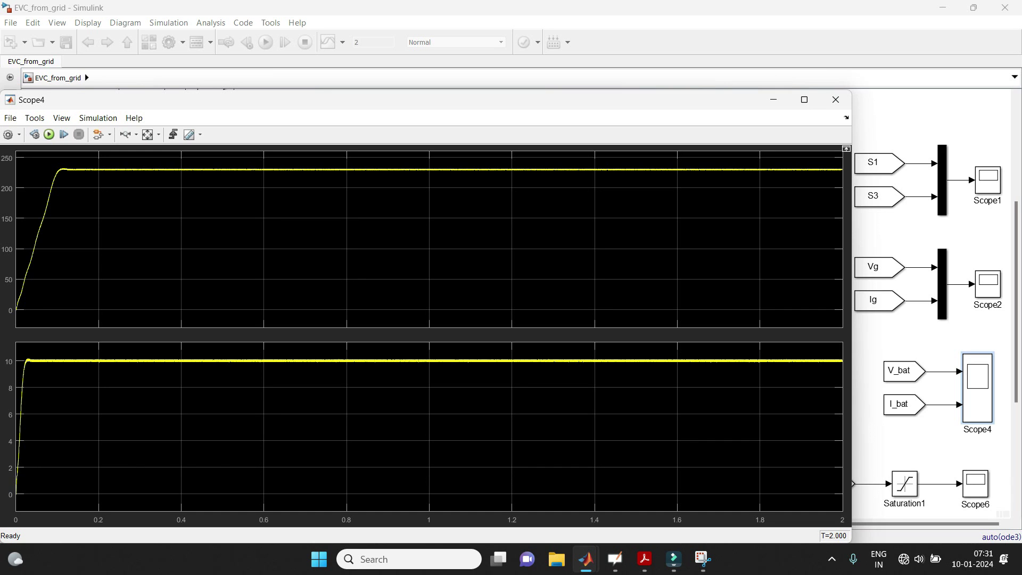
pyautogui.click(836, 100)
# Step: View the battery SOC waveform in Scope6 with the axes scaled to fit the data
pyautogui.scroll(-2, 905, 319)
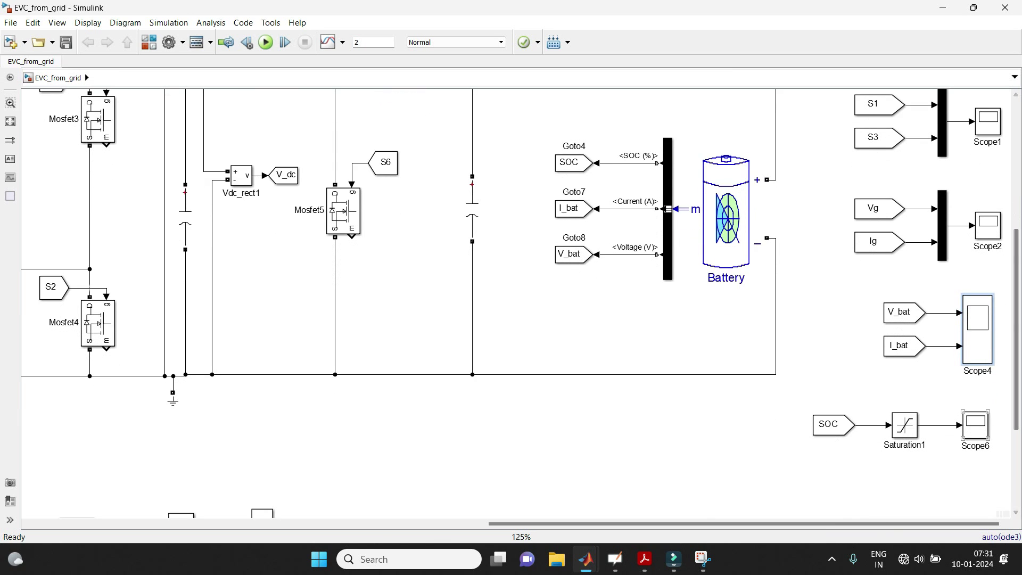
pyautogui.doubleClick(975, 425)
pyautogui.click(147, 135)
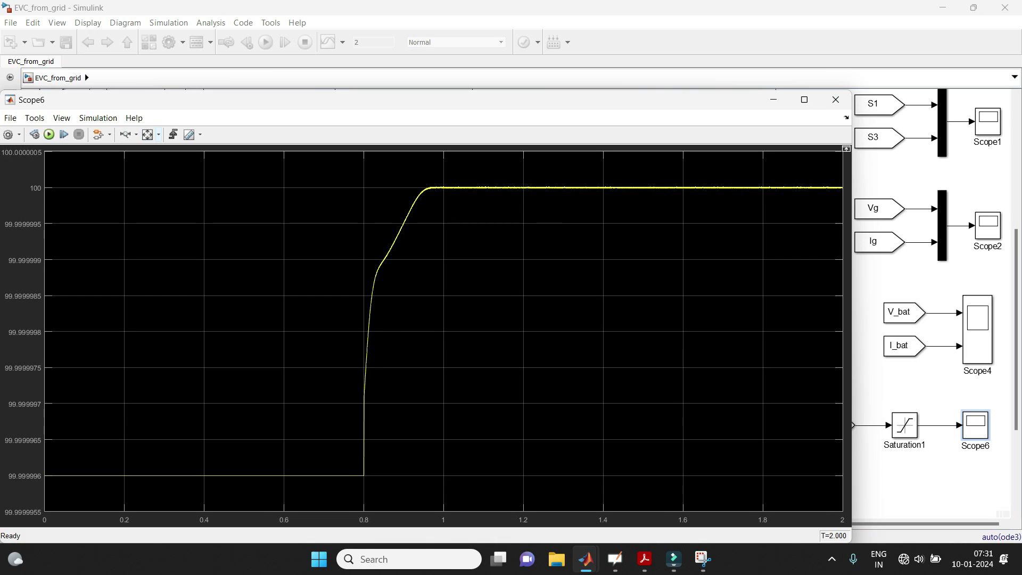
pyautogui.click(836, 100)
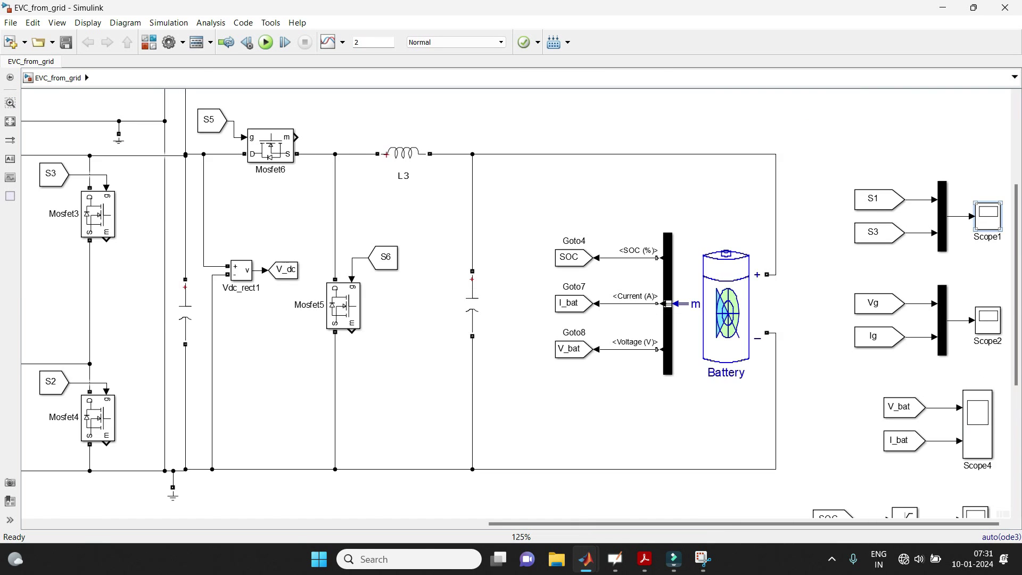
# Step: View the S1 and S3 gate pulses in Scope1, zoomed along time to a few pulses around 0.45 s
pyautogui.scroll(2, 982, 199)
pyautogui.scroll(-2, 983, 210)
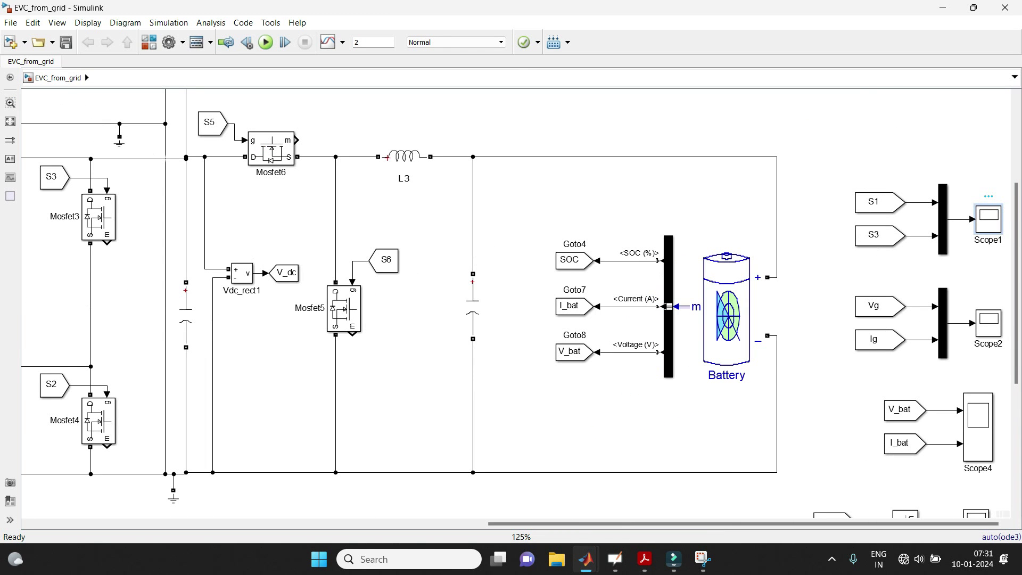
pyautogui.doubleClick(988, 219)
pyautogui.click(125, 134)
pyautogui.moveTo(157, 168); pyautogui.dragTo(391, 168)
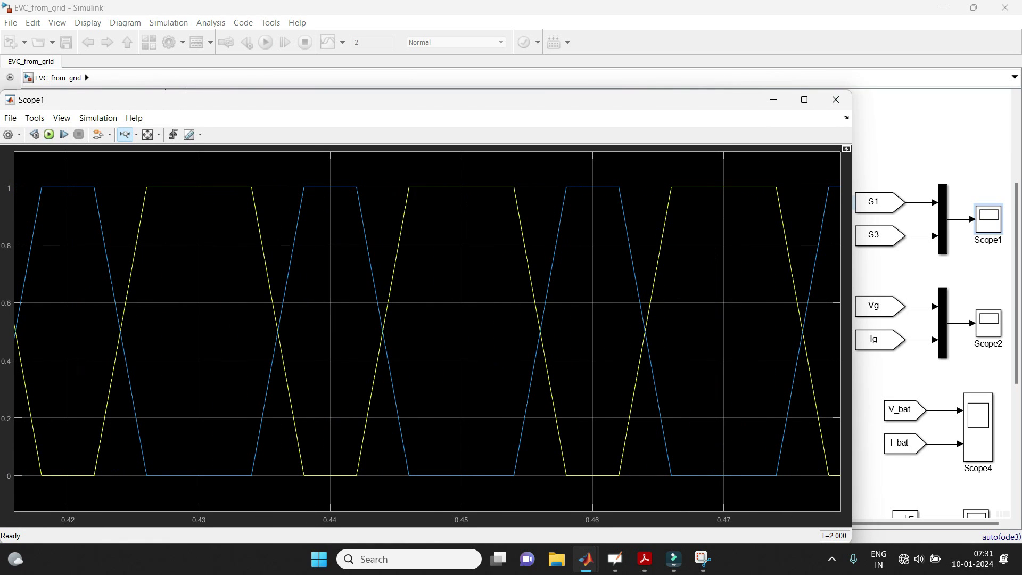
pyautogui.click(835, 100)
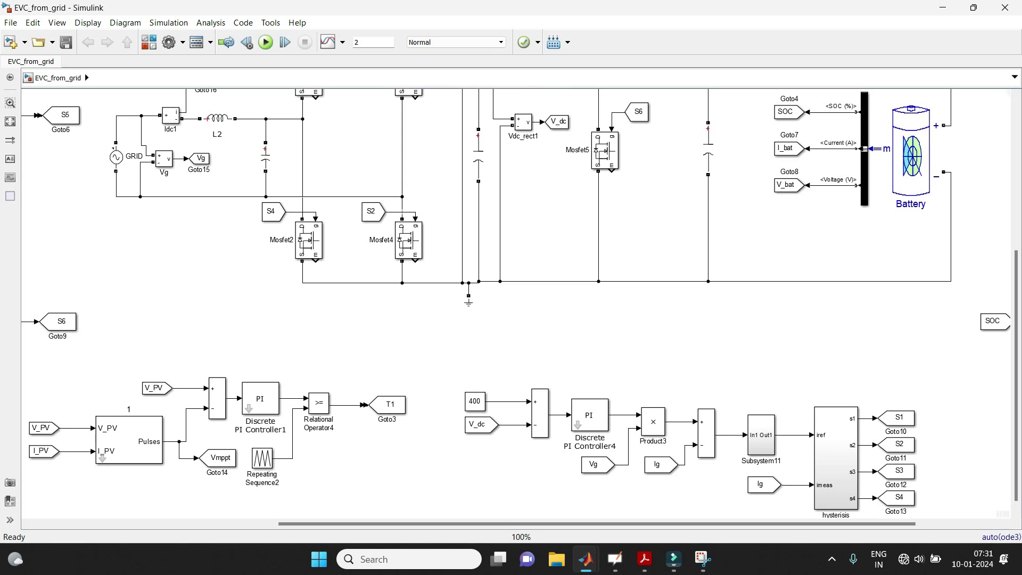
# Step: Switch to the EVC_to_grid model and examine its power circuit, control blocks and scopes
pyautogui.hotkey('alt', 'Tab')
pyautogui.scroll(3, 850, 264)
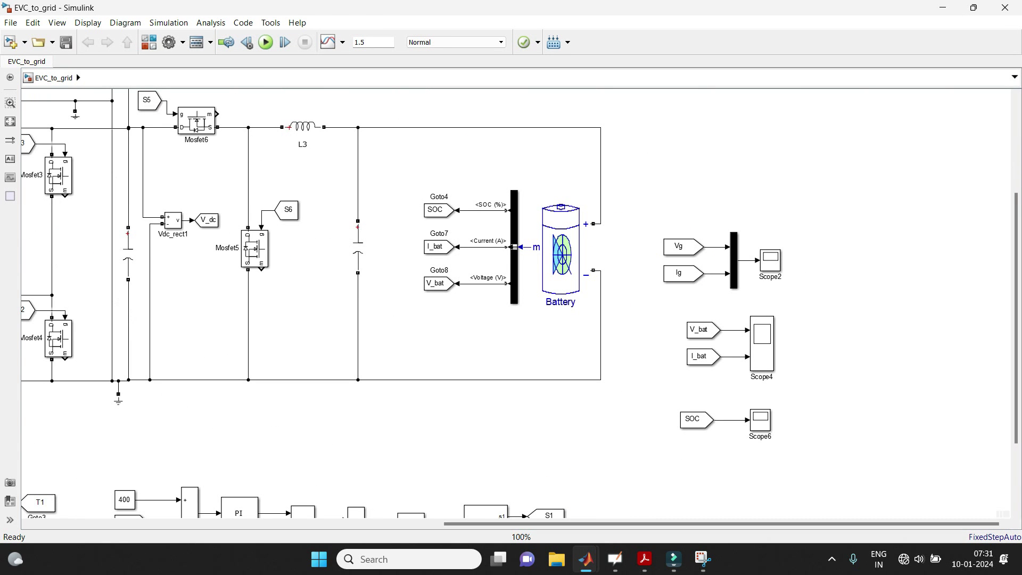
pyautogui.scroll(-2, 467, 250)
pyautogui.scroll(1, 375, 222)
pyautogui.scroll(-1, 674, 287)
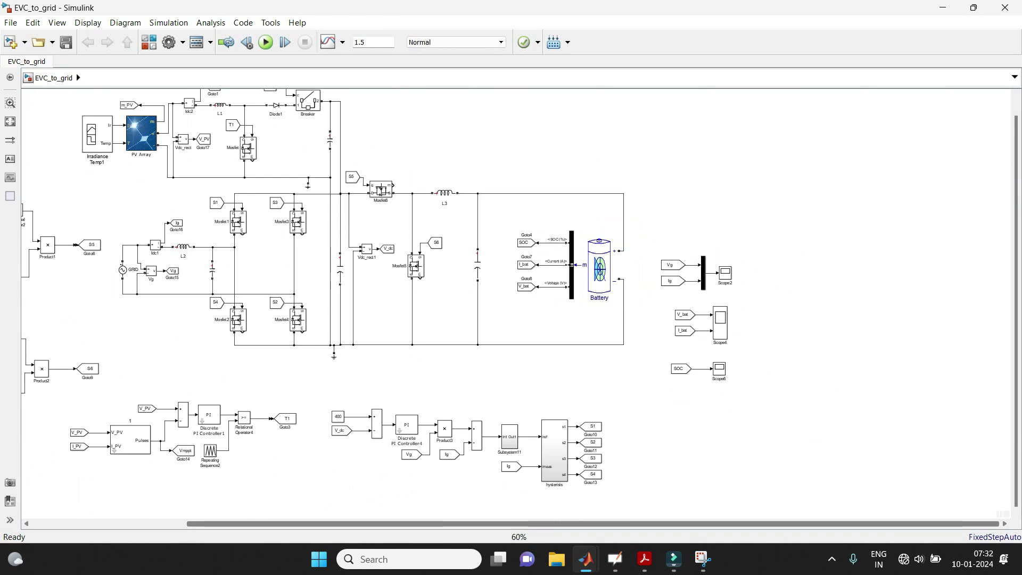
pyautogui.moveTo(585, 523); pyautogui.dragTo(564, 524)
pyautogui.hscroll(-1, 511, 304)
pyautogui.scroll(1, 606, 340)
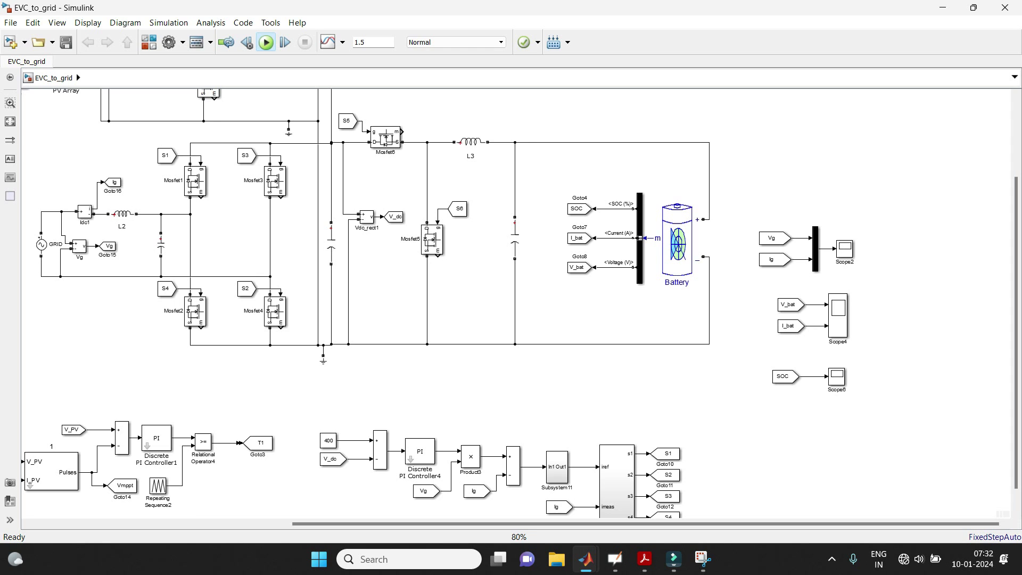
# Step: Run the EVC_to_grid model simulation for 1.5 s
pyautogui.click(265, 43)
pyautogui.scroll(-2, 888, 307)
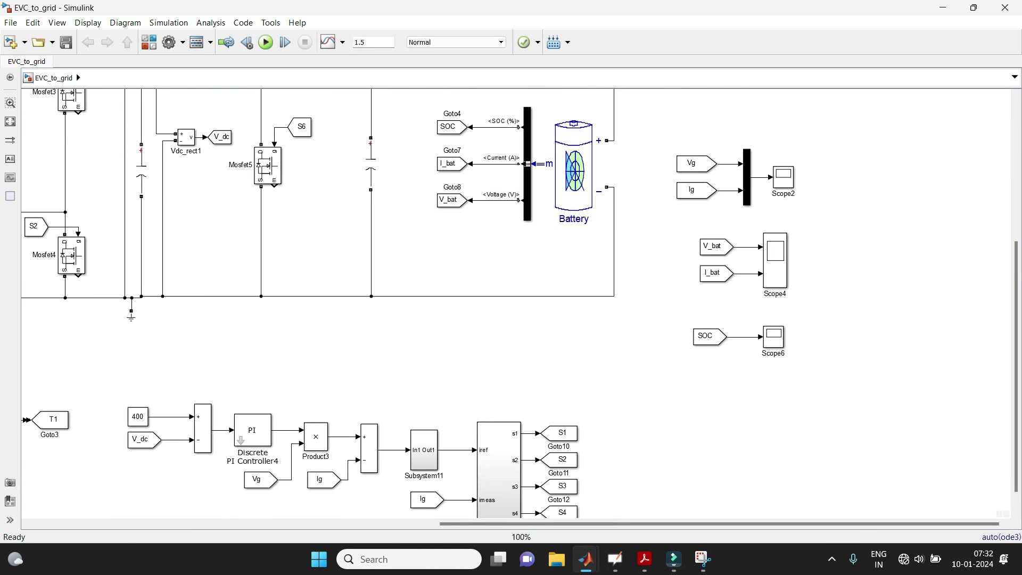
pyautogui.scroll(1, 905, 254)
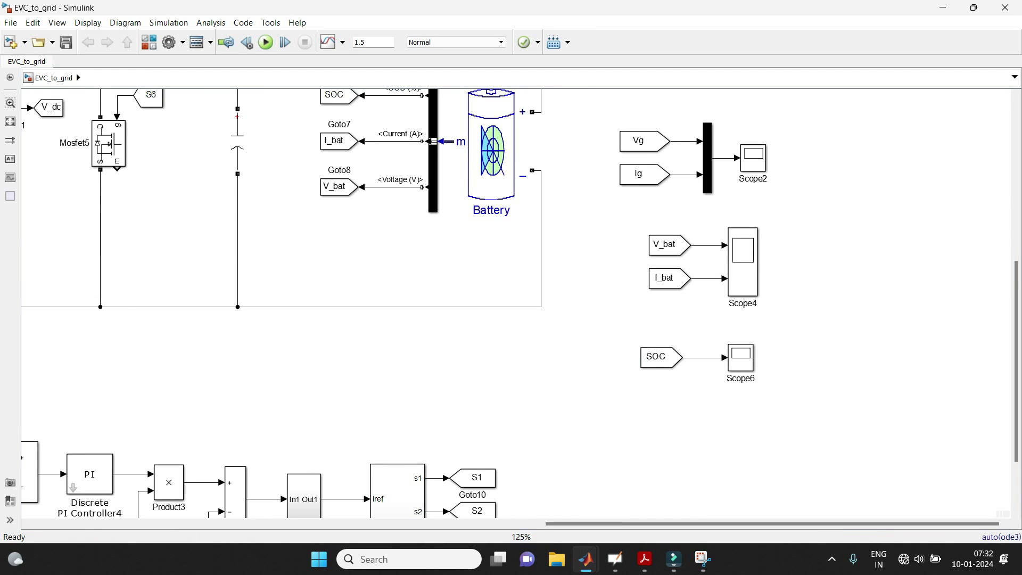
# Step: View the EVC_to_grid battery SOC waveform in Scope6 with the axes scaled to fit the data
pyautogui.doubleClick(740, 357)
pyautogui.doubleClick(741, 357)
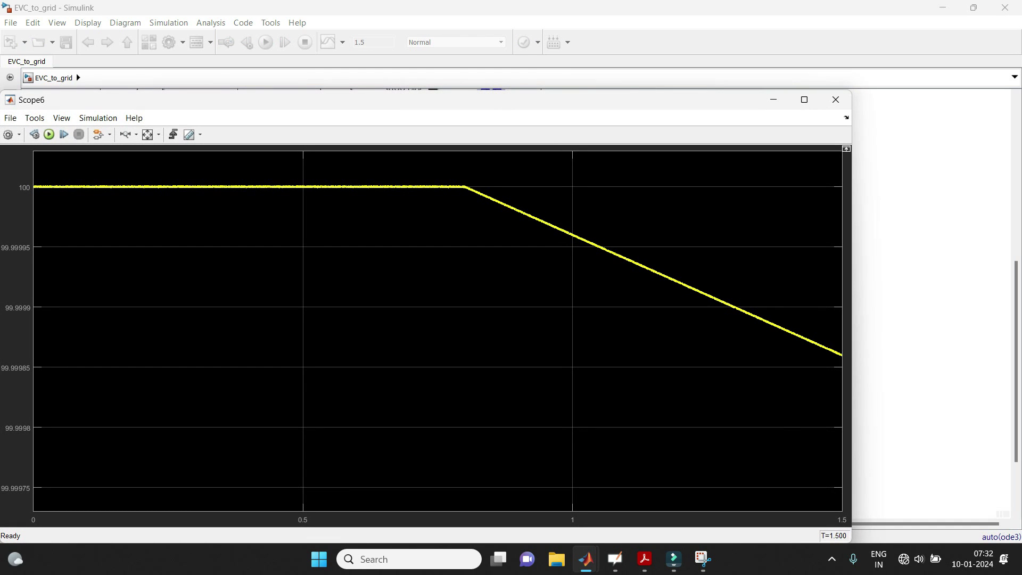
pyautogui.click(148, 134)
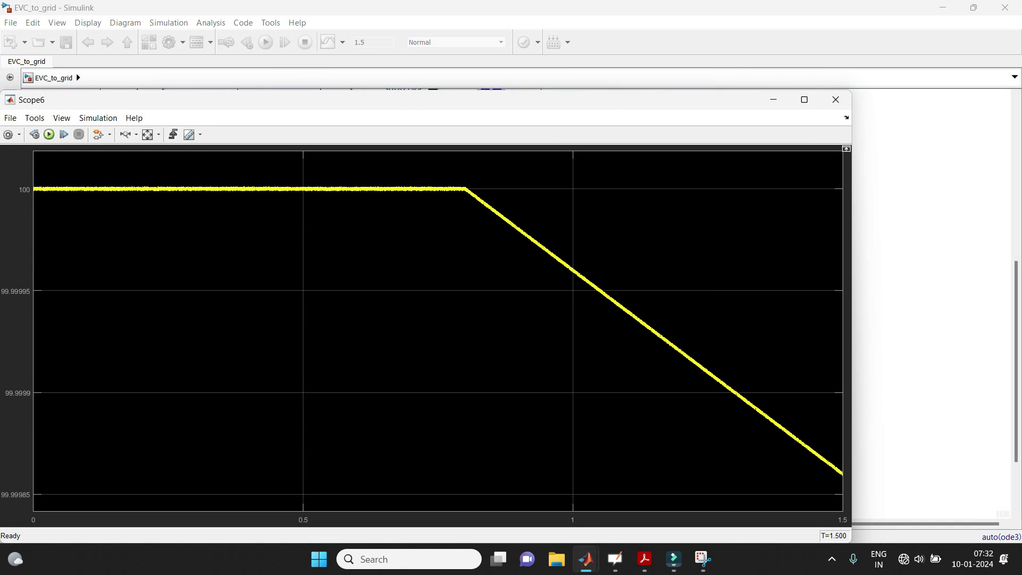
pyautogui.click(835, 100)
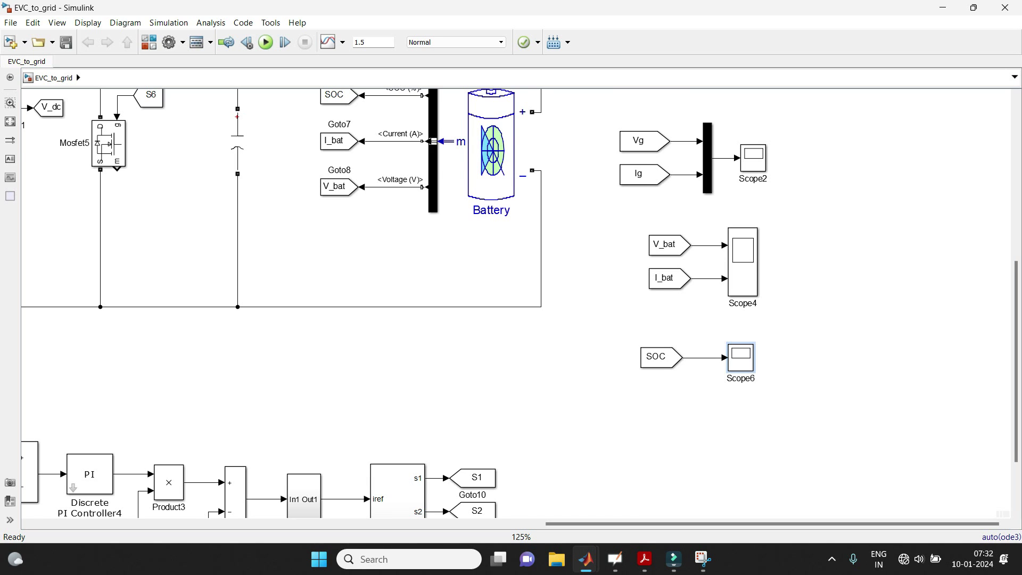
# Step: View the grid voltage and current waveforms in Scope2, zoomed along time to about three cycles around 0.49 s
pyautogui.scroll(1, 638, 201)
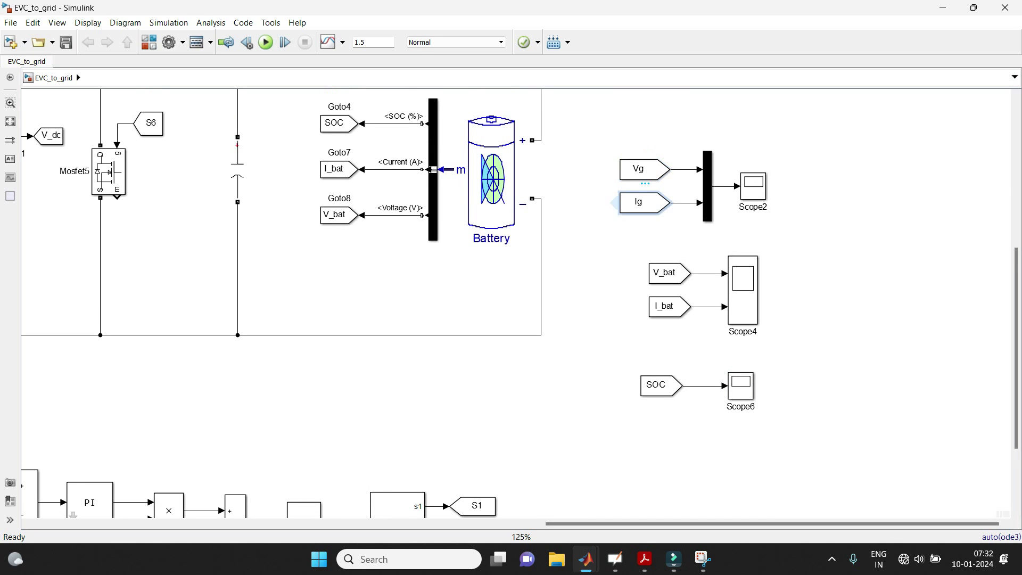
pyautogui.doubleClick(753, 188)
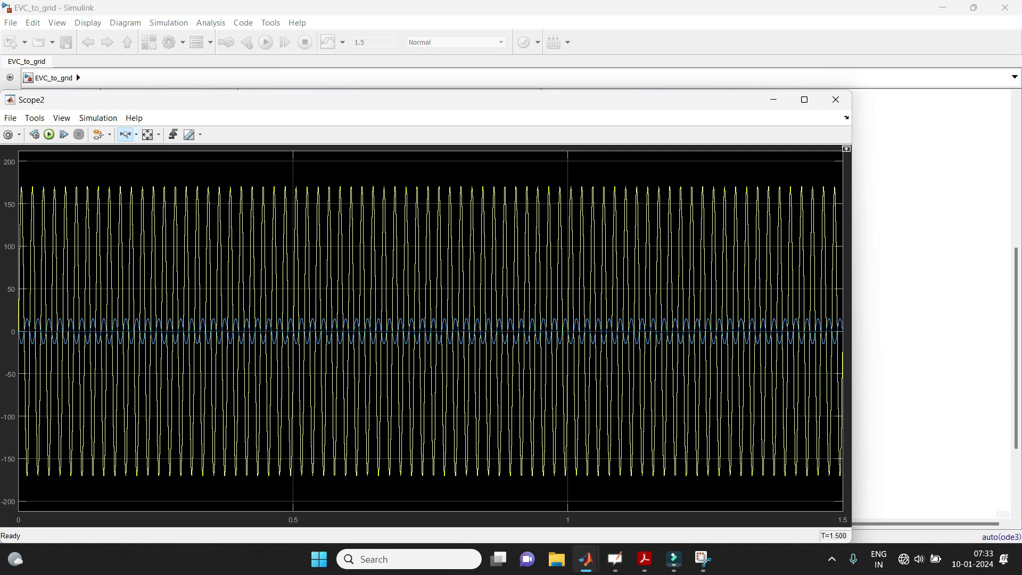
pyautogui.moveTo(223, 170); pyautogui.dragTo(364, 166)
pyautogui.doubleClick(189, 170)
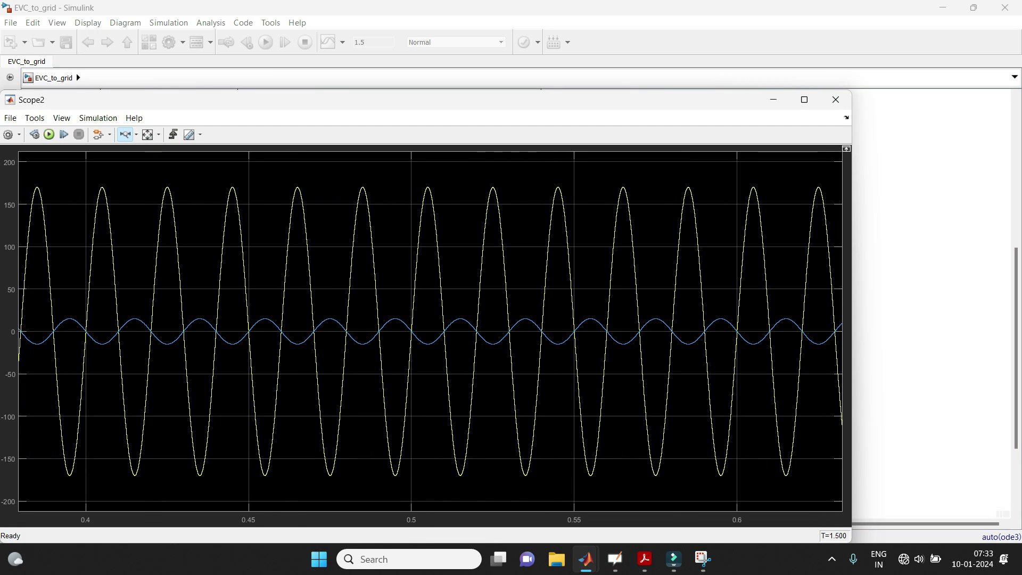
pyautogui.moveTo(282, 166); pyautogui.dragTo(482, 166)
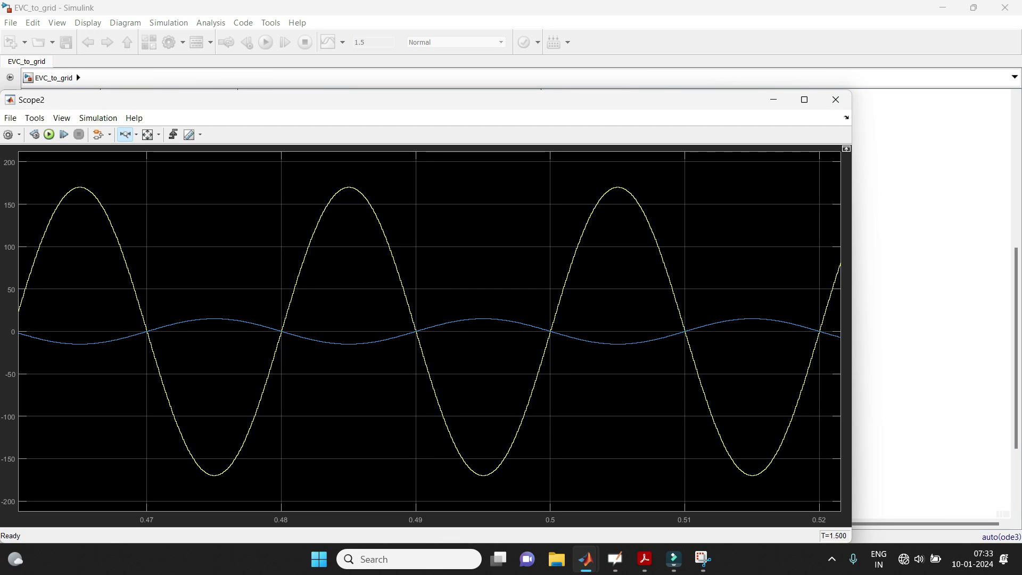
pyautogui.hotkey('alt', 'F4')
# Step: View the battery voltage and current waveforms in Scope4 with the axes scaled to fit the data
pyautogui.doubleClick(742, 290)
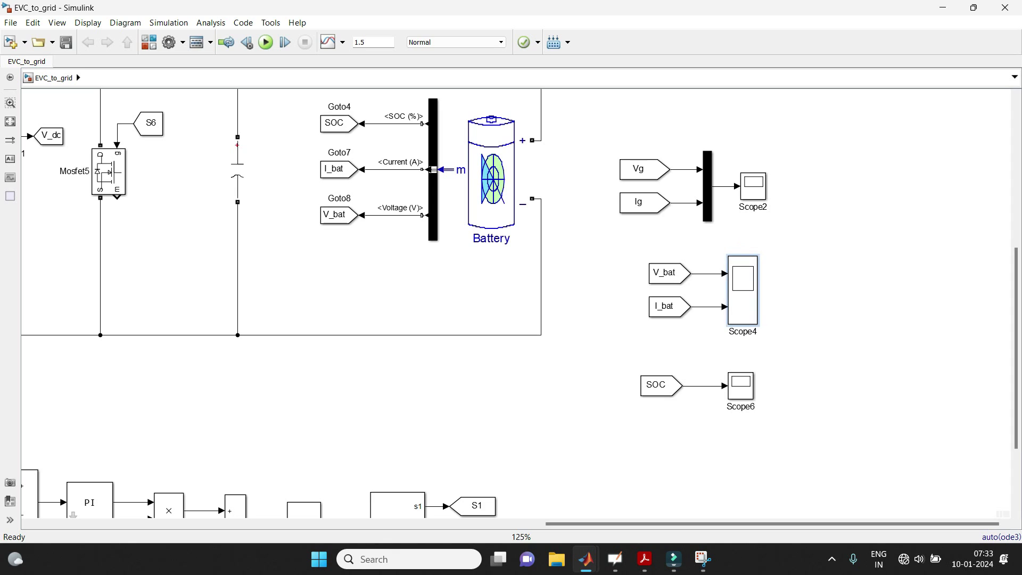
pyautogui.click(148, 135)
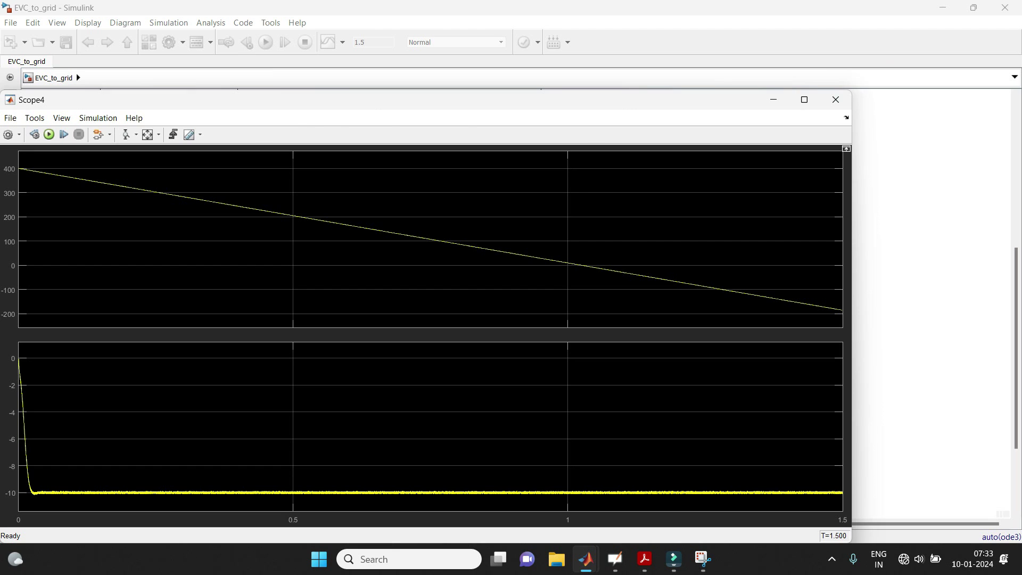
pyautogui.hotkey('alt', 'F4')
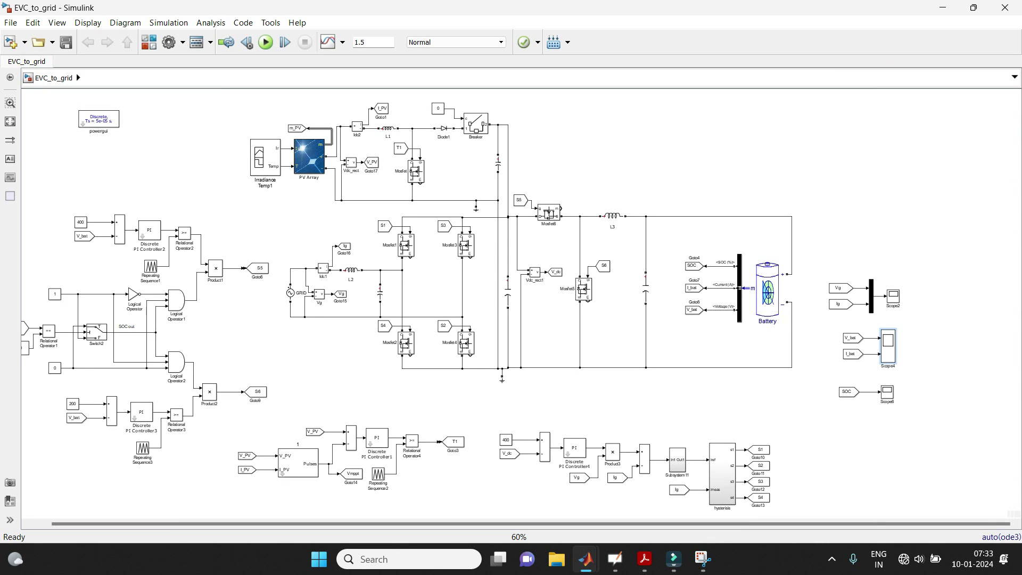